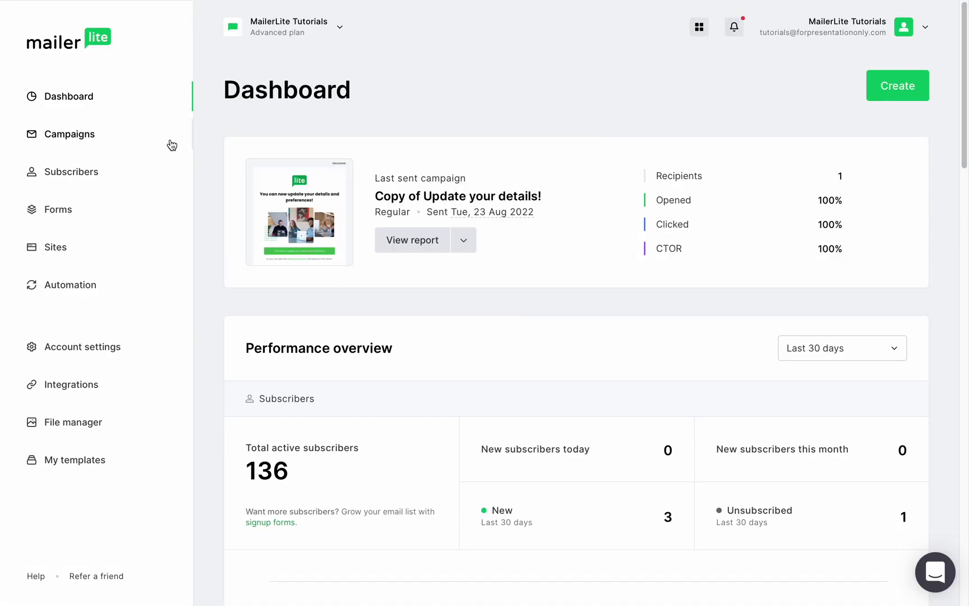
Step: Create a regular campaign named 'Scheduled Newsletter'
click(78, 137)
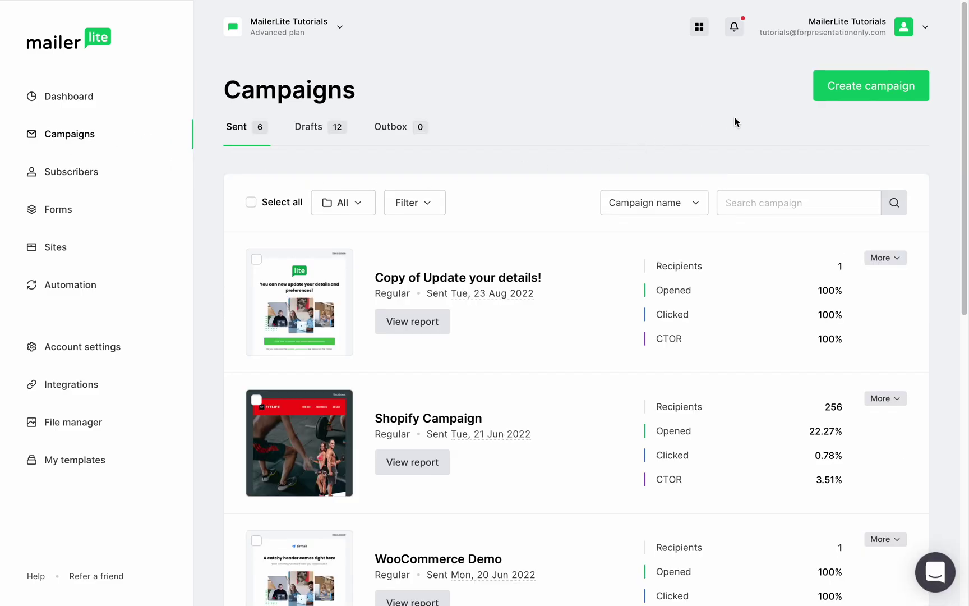
click(850, 83)
text(Scheduled Newsletter)
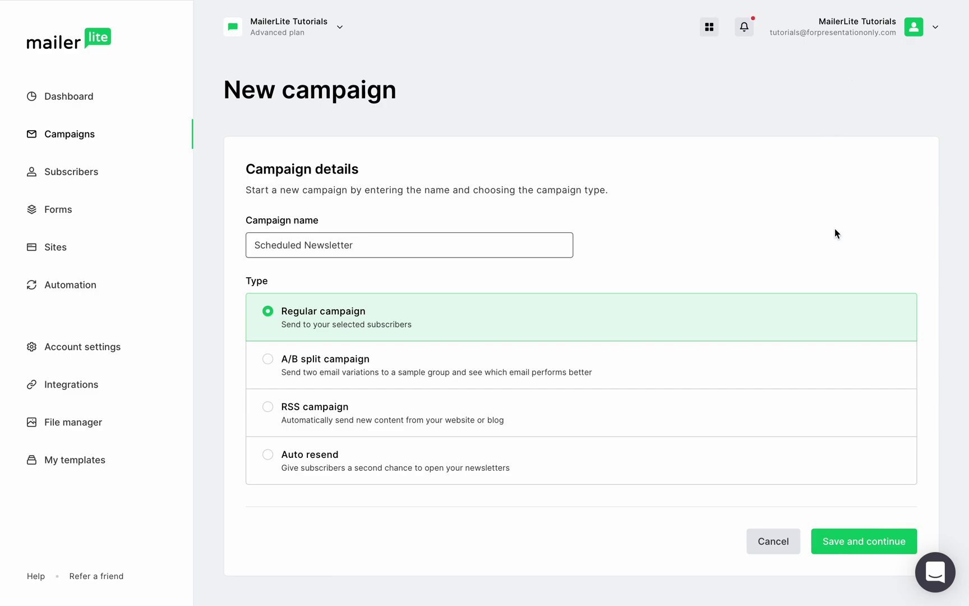
click(890, 546)
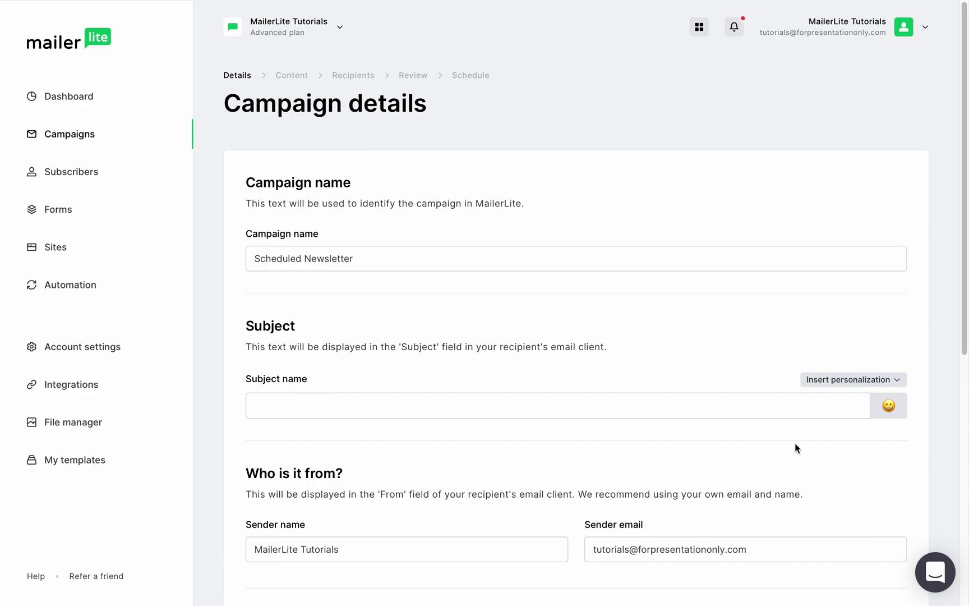
Step: Enter the subject 'Biggest Sale EVER!' and continue to the content step
click(782, 402)
text(Biggest)
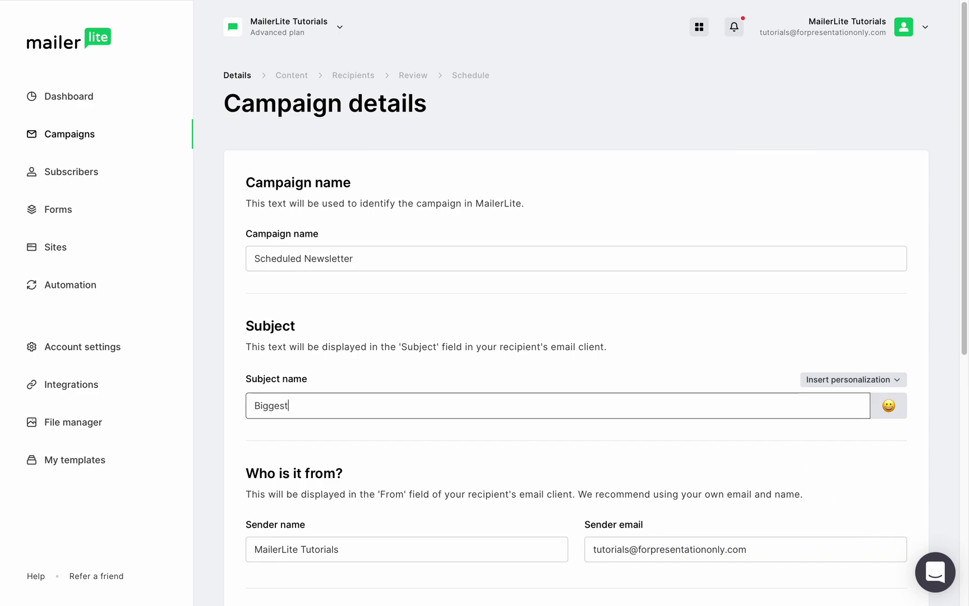
text( Sale EVER!)
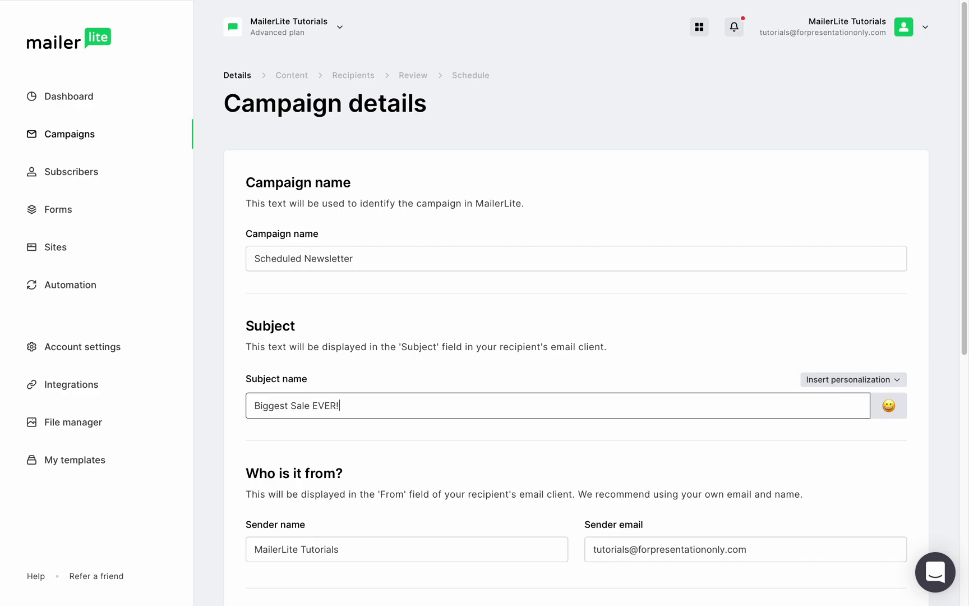
scroll(560, 302, down, 7)
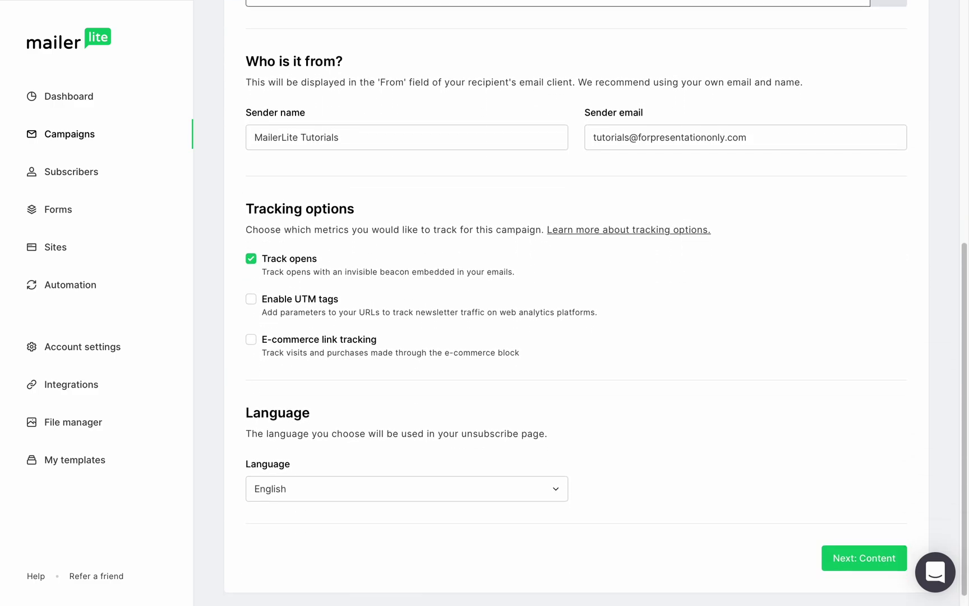
click(878, 545)
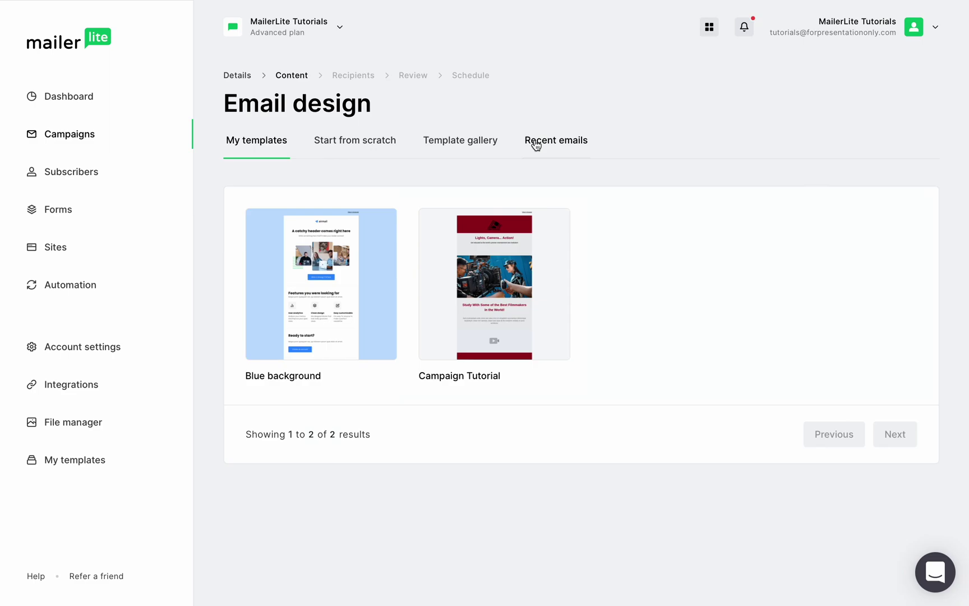
Step: Pick the E-commerce #3 design from the template gallery for the email
click(474, 148)
scroll(578, 255, down, 6)
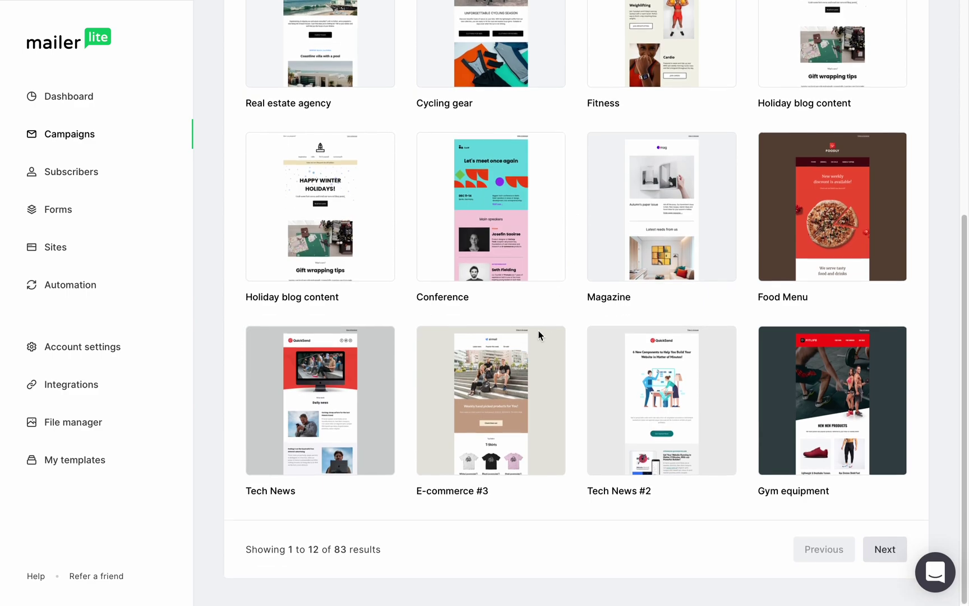
mouse_move(500, 396)
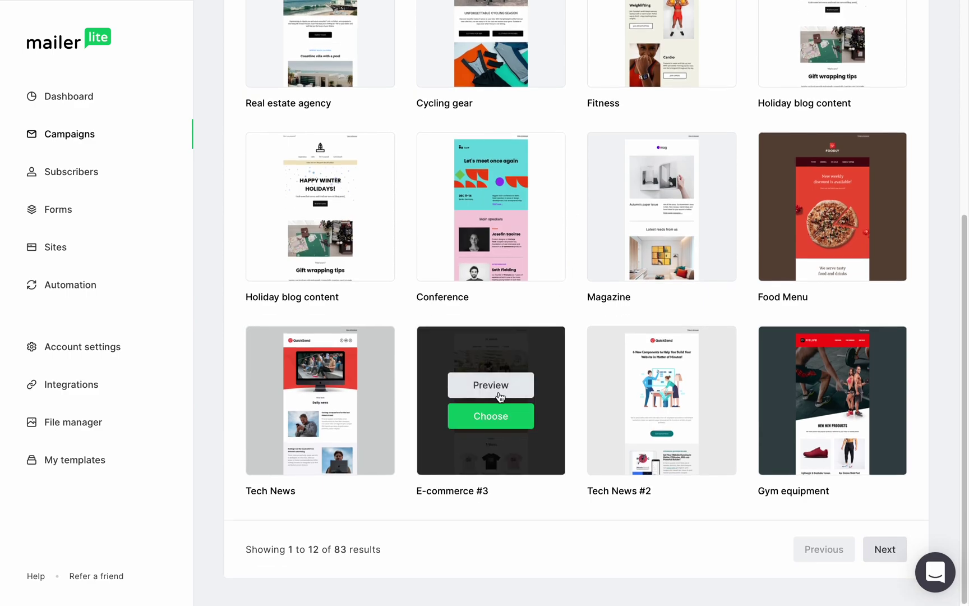
click(489, 414)
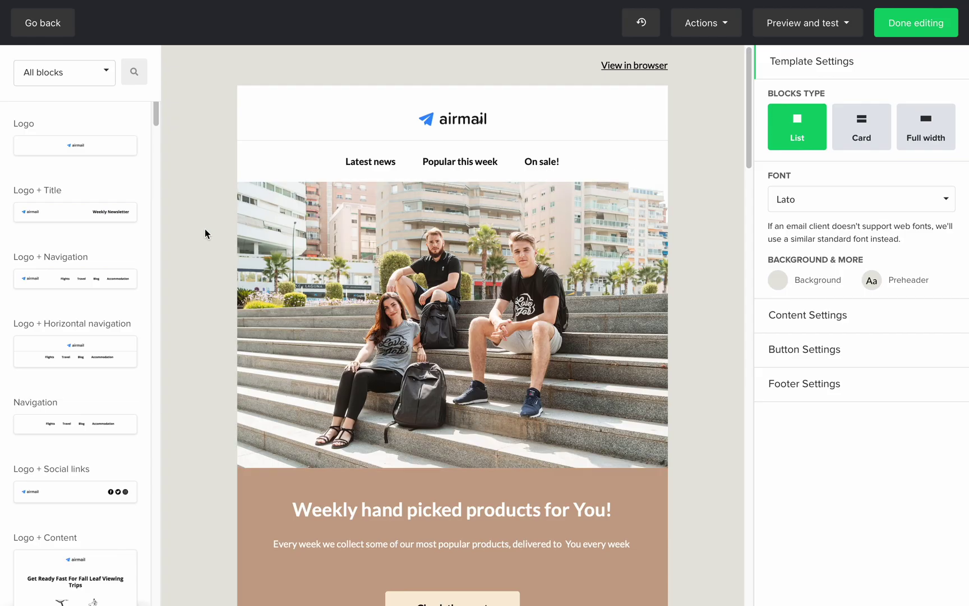
Step: Add a Countdown block below the hero image expiring on 19 September 2022
click(134, 72)
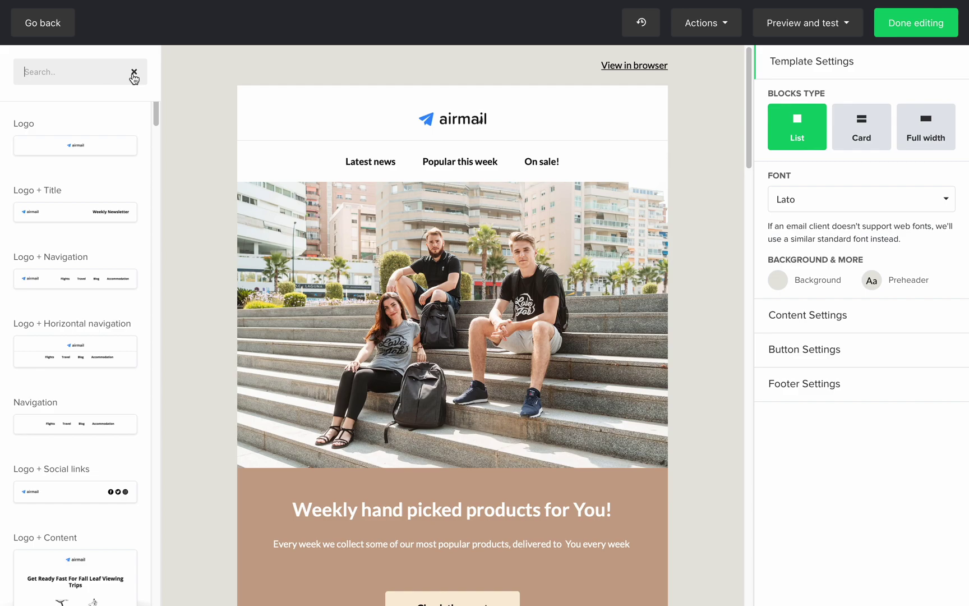
text(count)
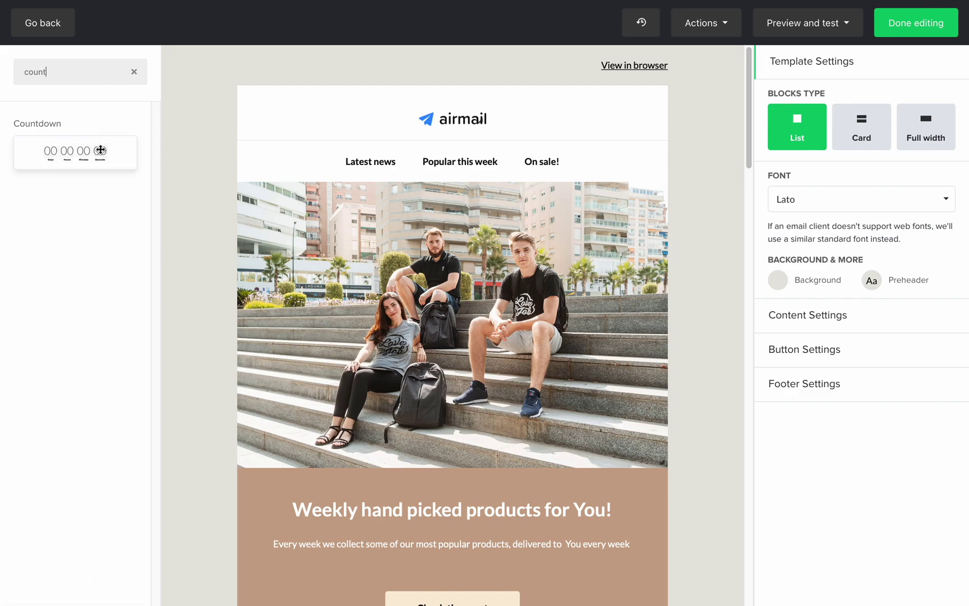
drag(99, 148, 420, 483)
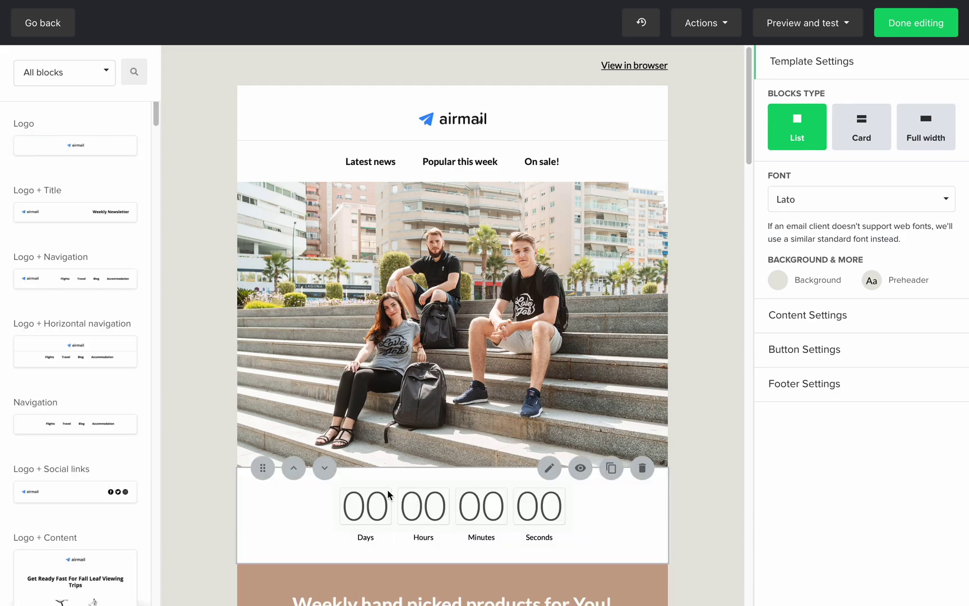
click(549, 468)
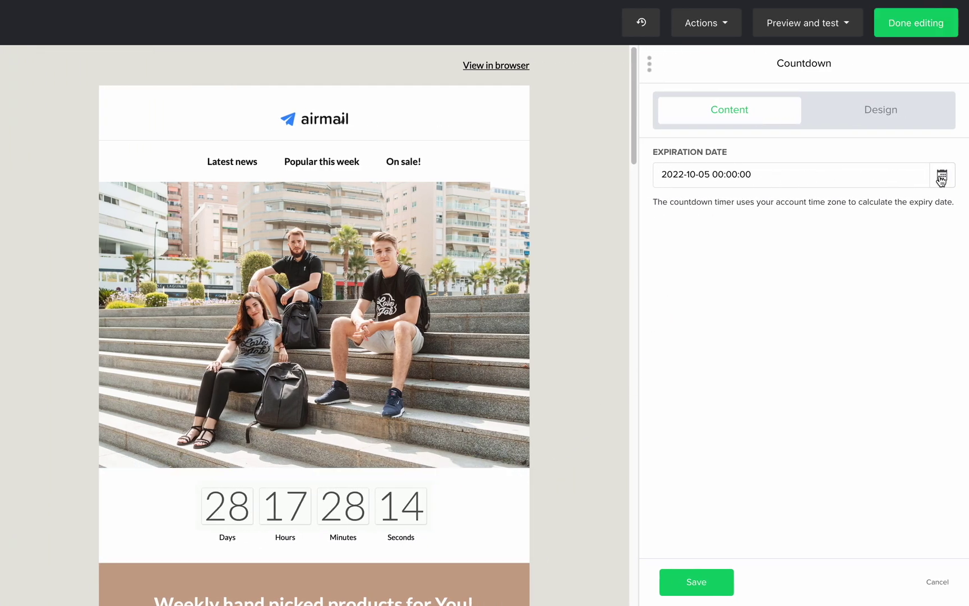
click(942, 176)
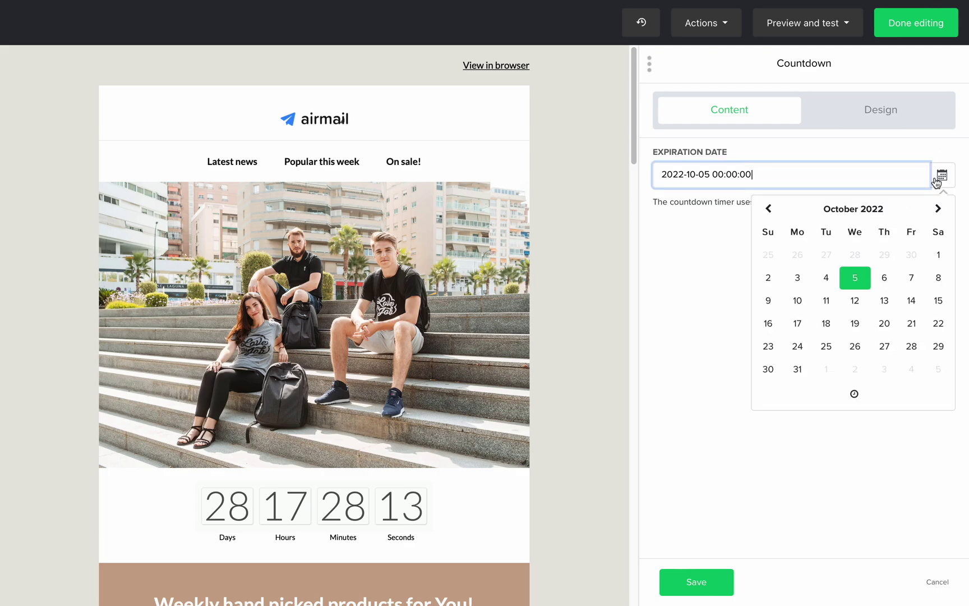
click(768, 208)
click(795, 322)
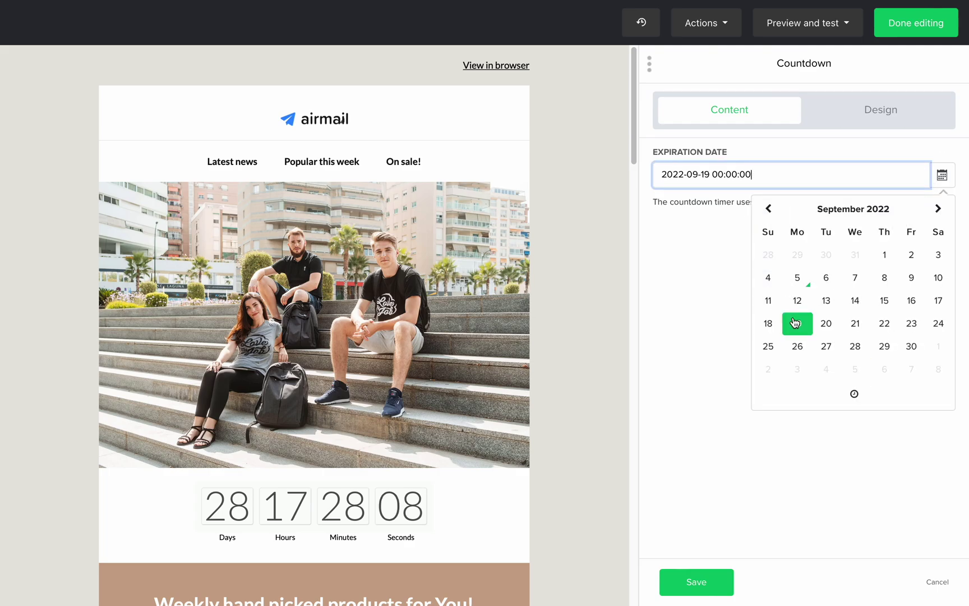
click(703, 586)
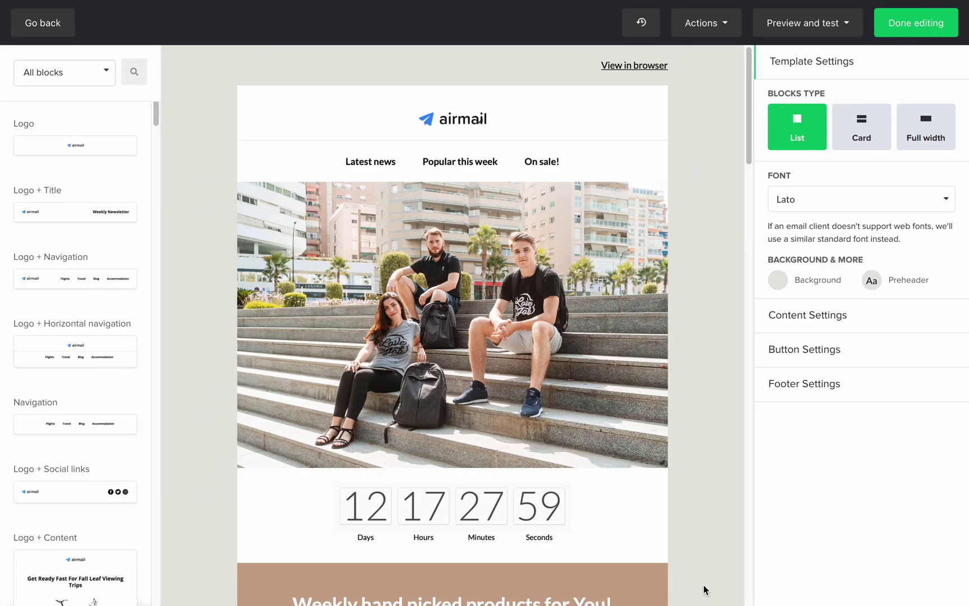
Step: Insert a Title block above the countdown reading 'Biggest Sale EVER!'
click(105, 72)
click(54, 137)
drag(78, 147, 290, 496)
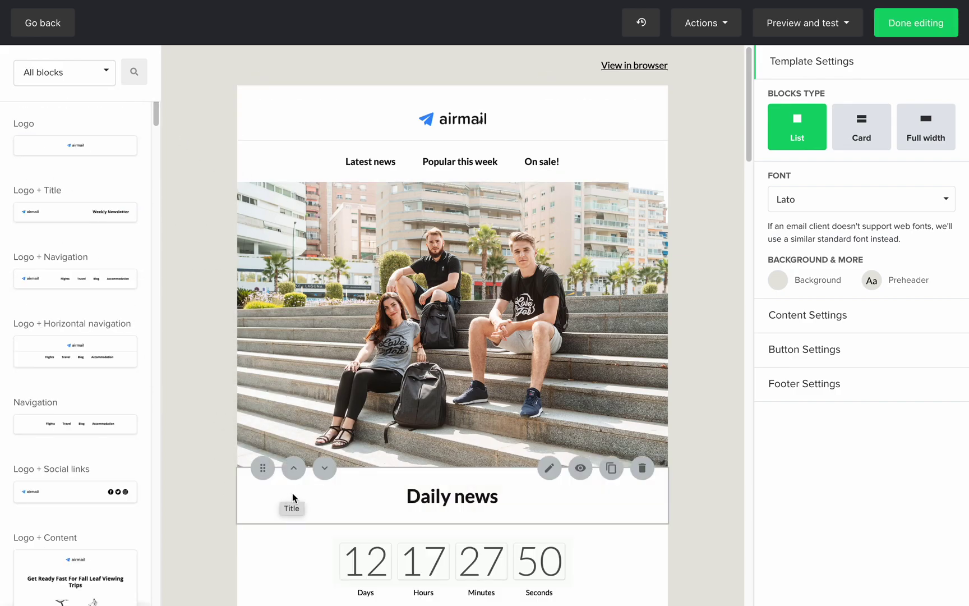
click(549, 468)
click(774, 179)
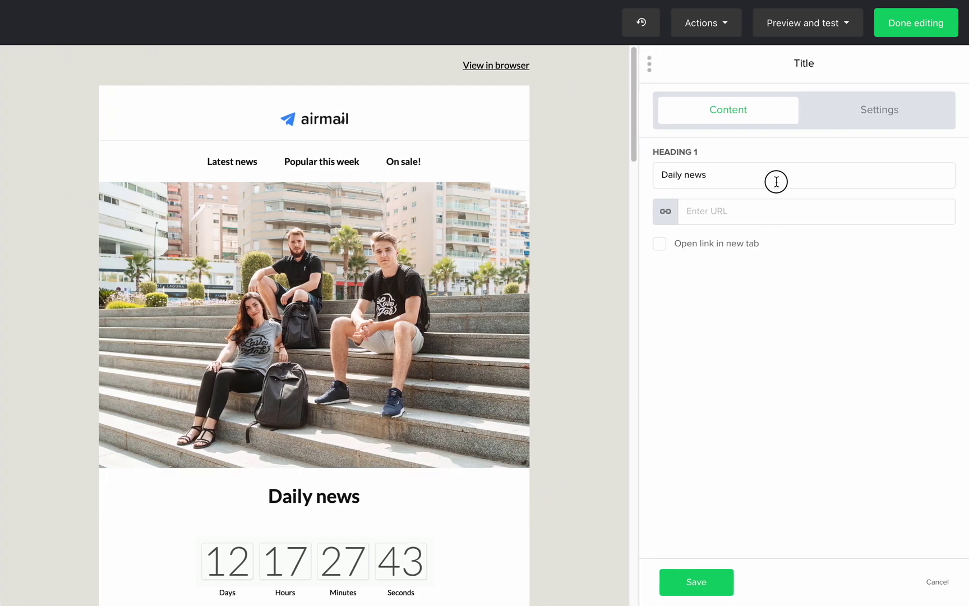
key(ctrl+a)
key(BackSpace)
text(Bigges)
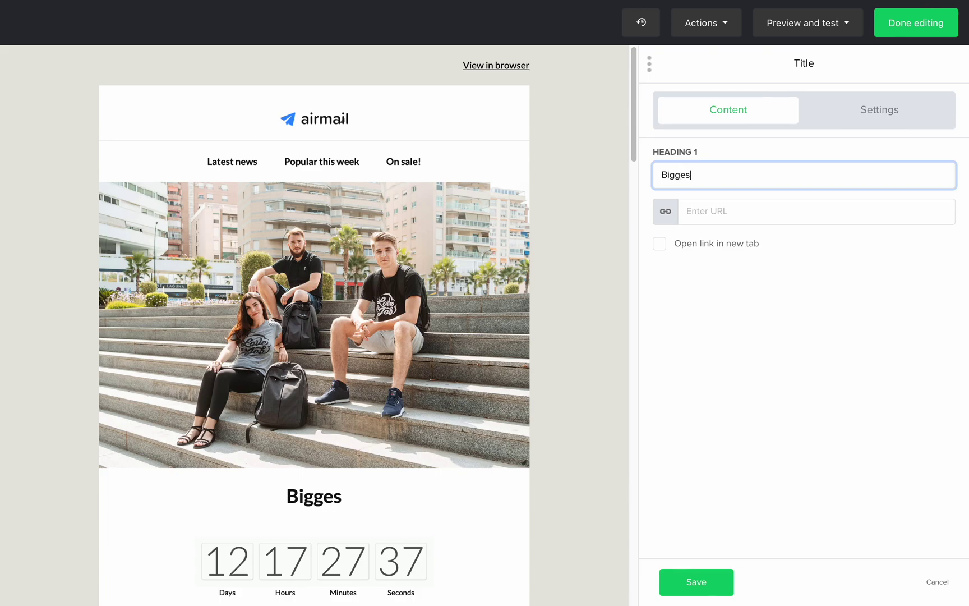
text(t Sale EVER!)
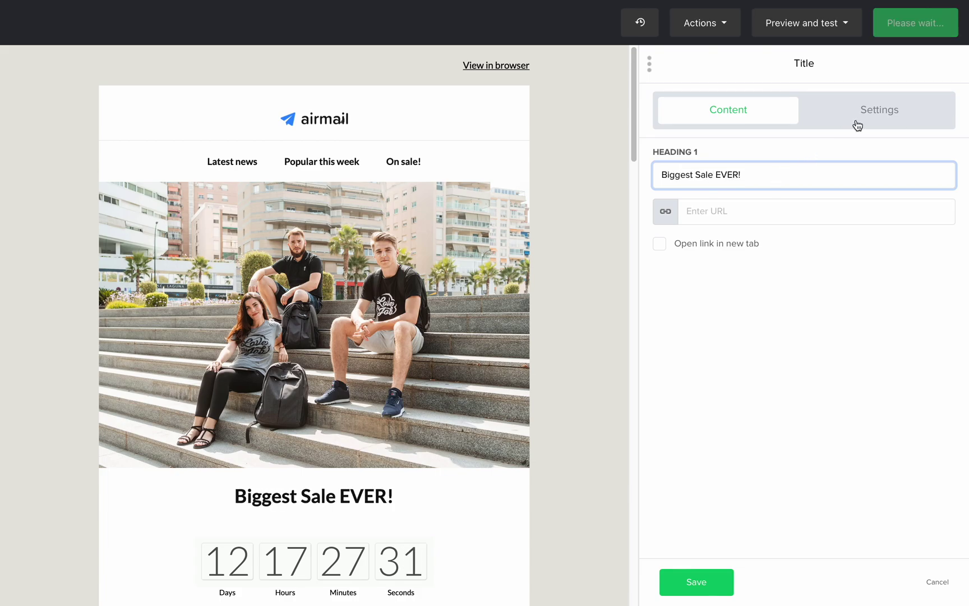
Step: Style the Heading 1 in Helvetica at normal weight and save the title block
click(862, 118)
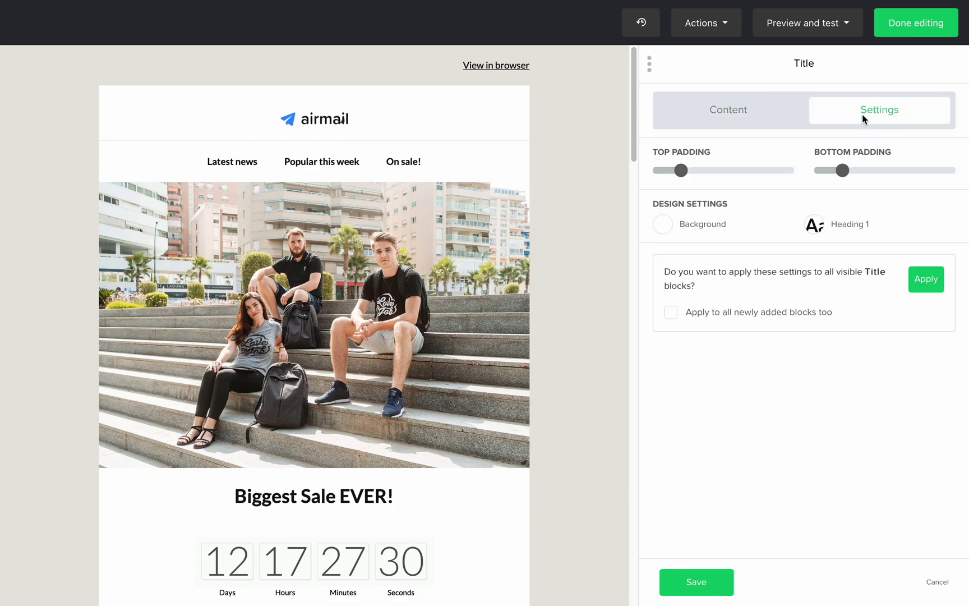
click(827, 226)
click(778, 154)
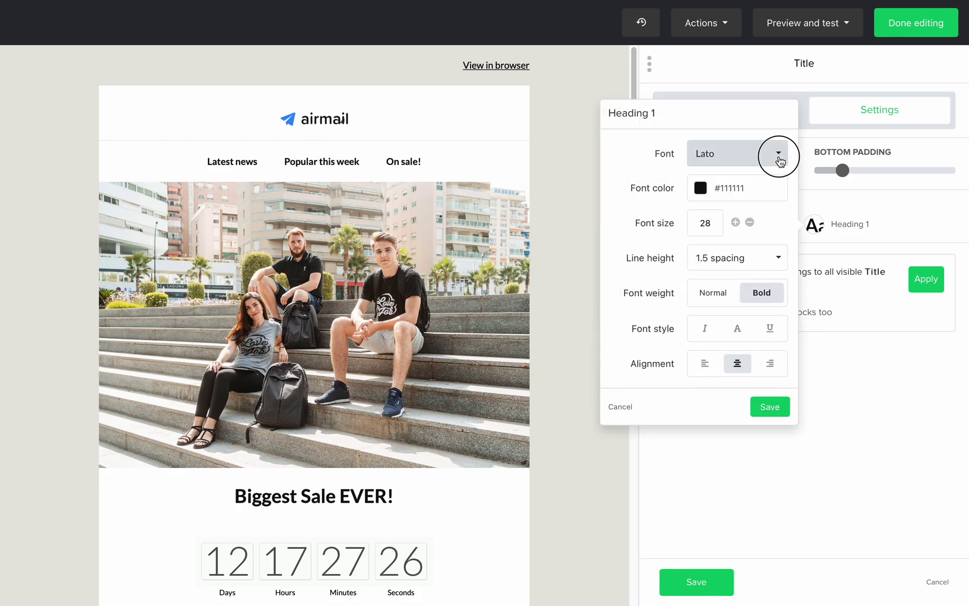
click(738, 234)
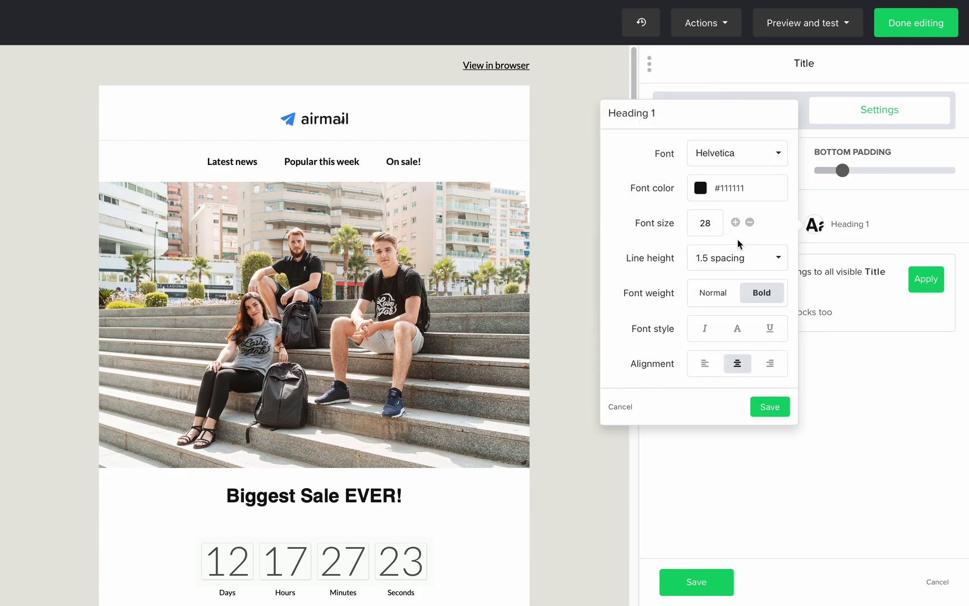
click(713, 292)
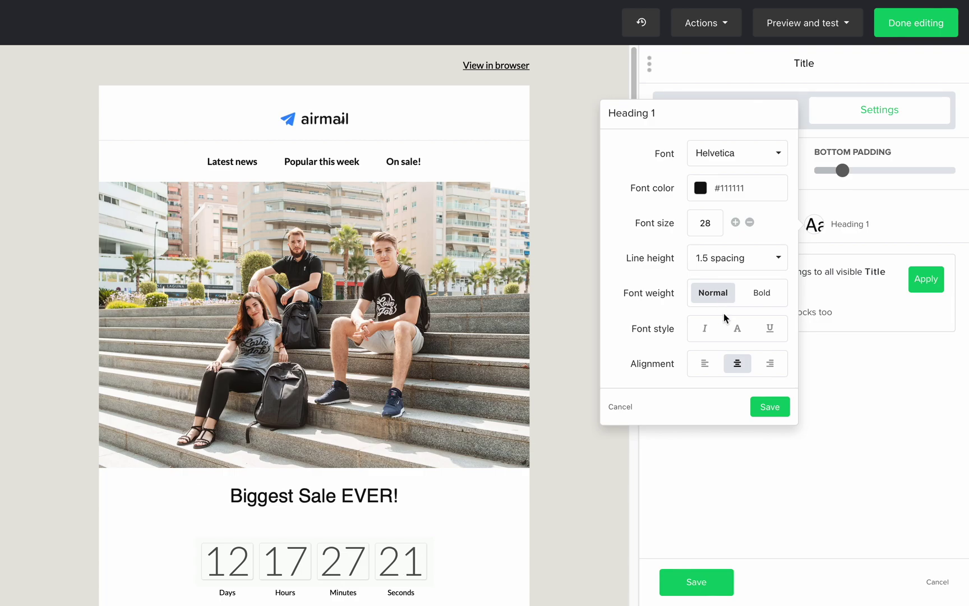
click(765, 408)
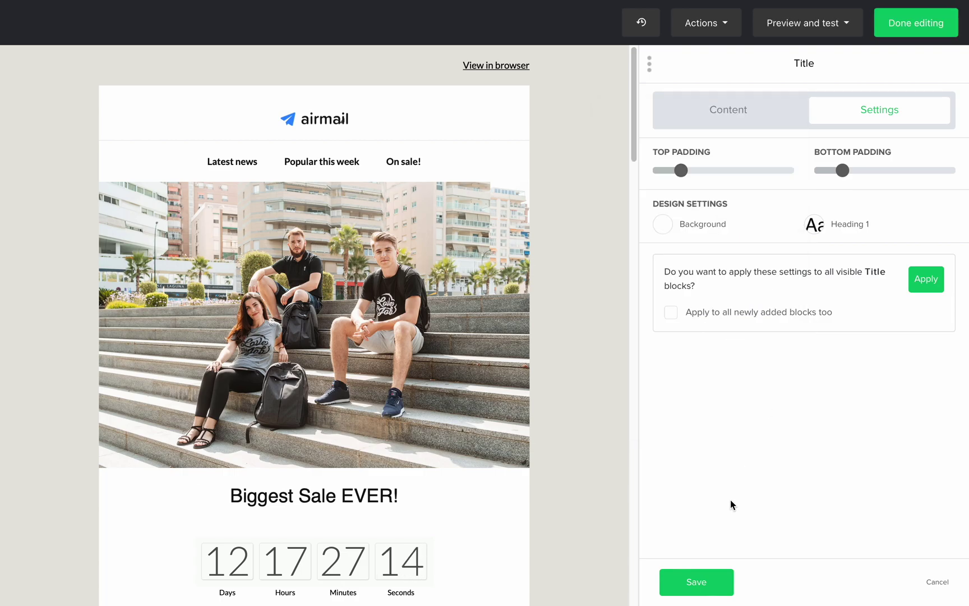
click(704, 580)
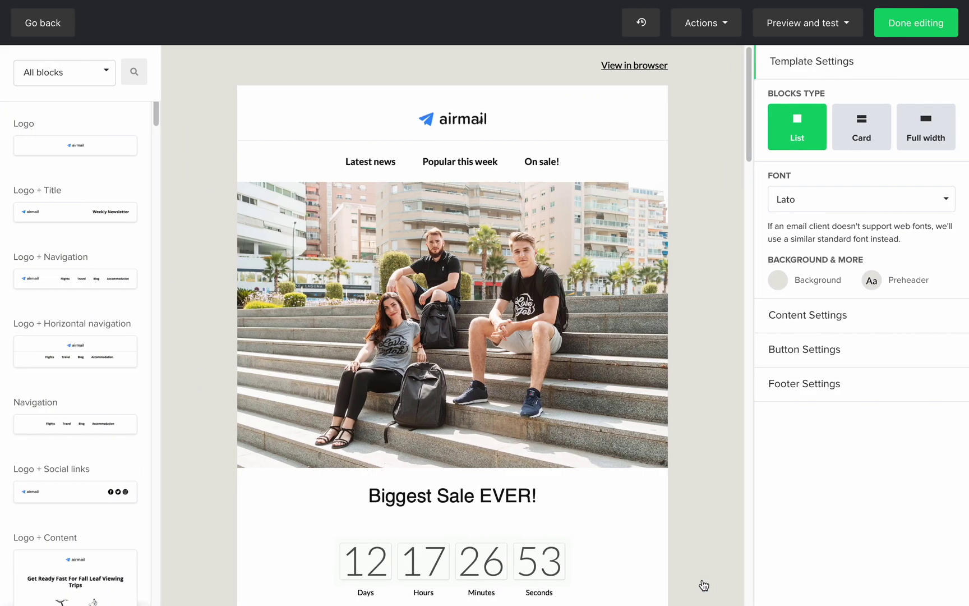
Step: Finish the design, target all 136 active subscribers, and proceed through review to scheduling
click(918, 33)
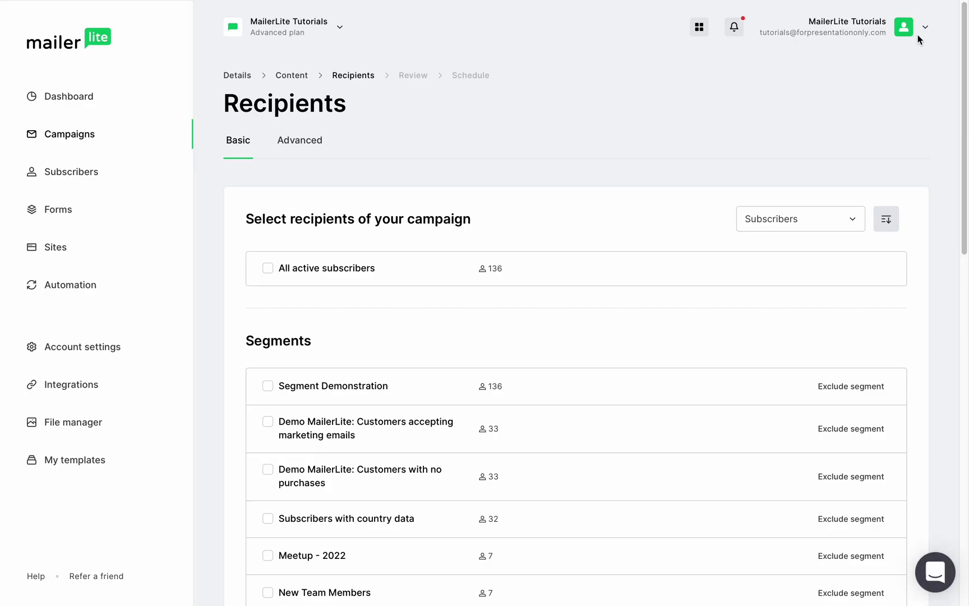
click(268, 267)
scroll(271, 269, down, 1)
scroll(270, 269, down, 12)
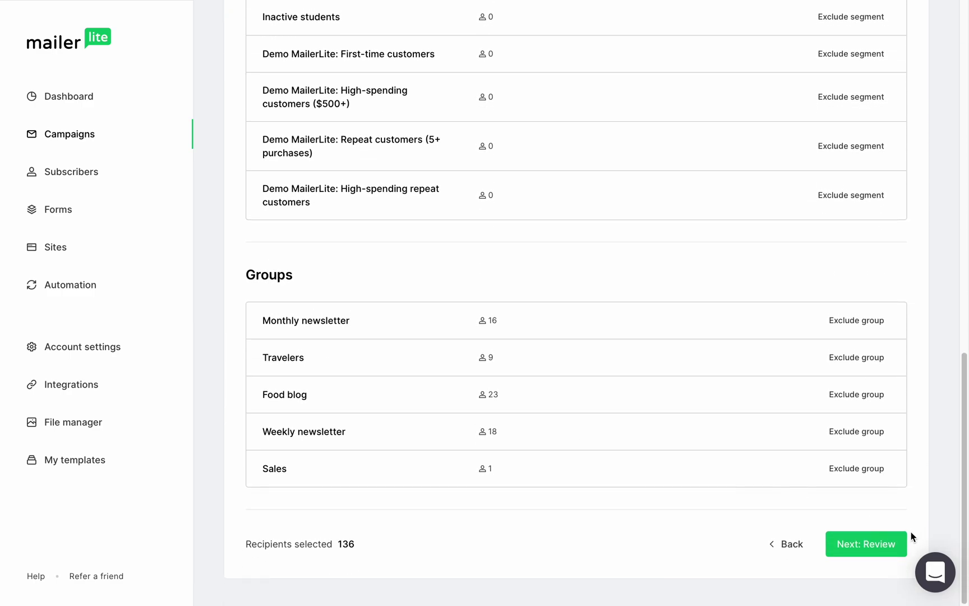
click(901, 541)
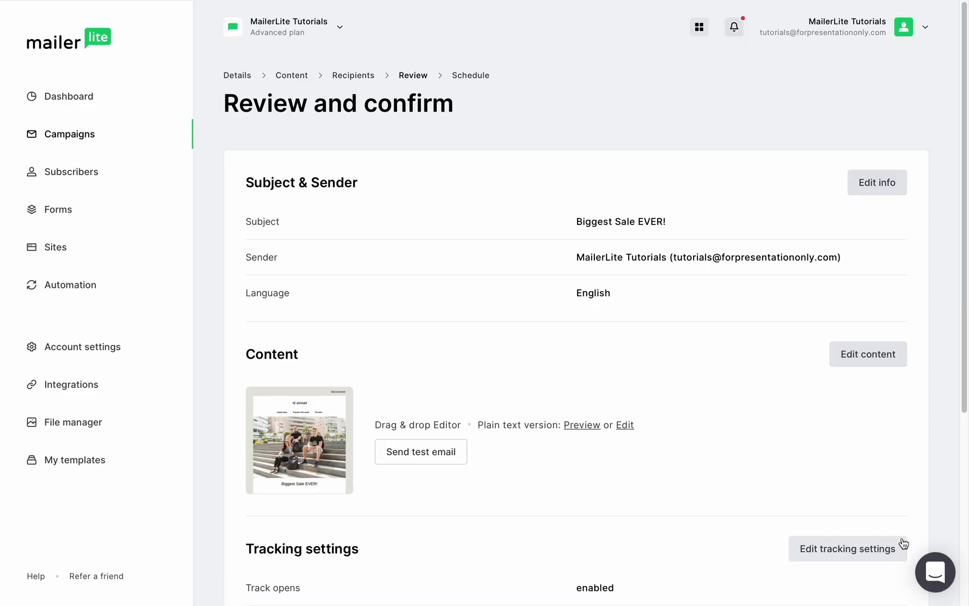
scroll(902, 543, down, 5)
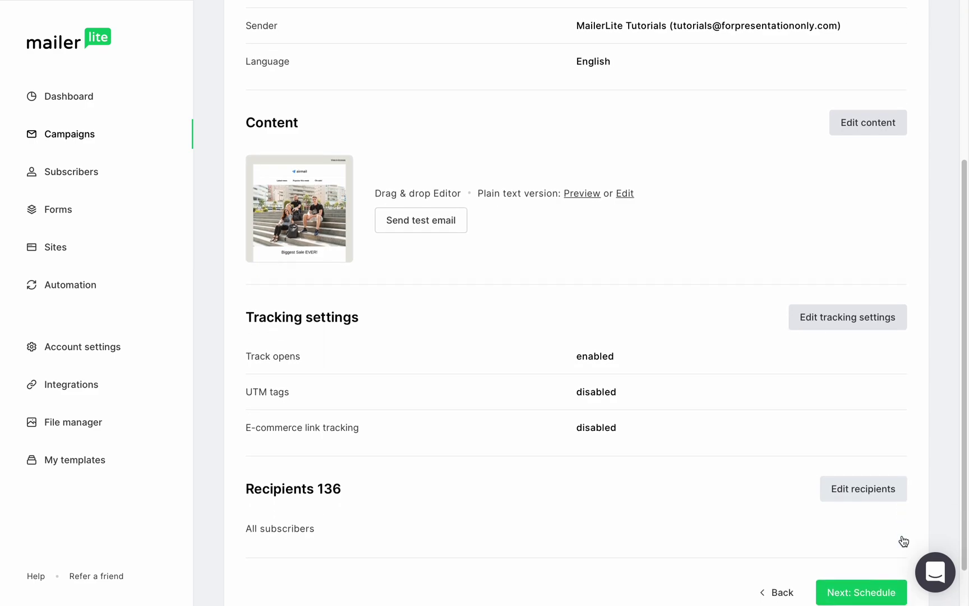
scroll(902, 541, down, 1)
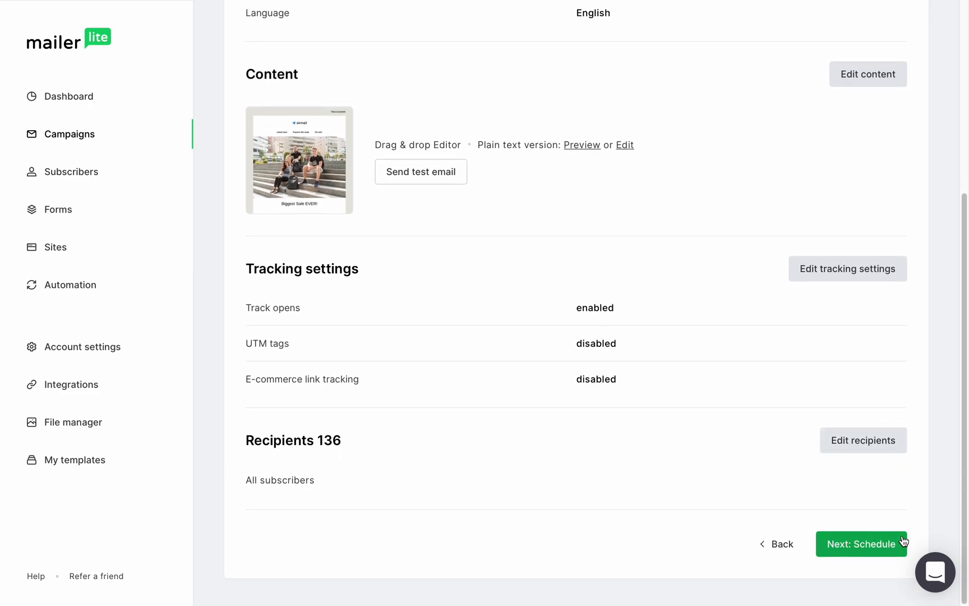
click(887, 543)
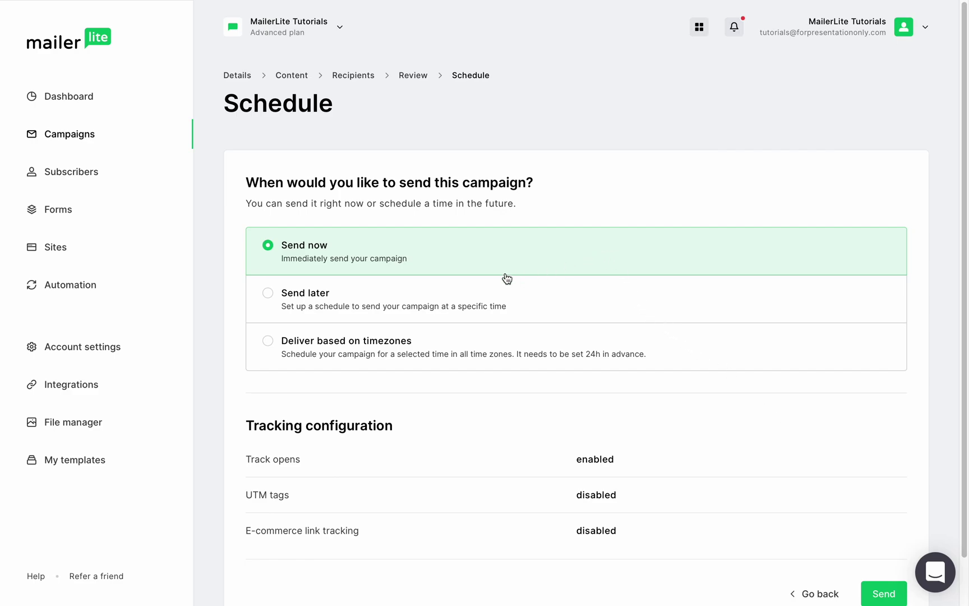
Step: Schedule timezone-based delivery for Mon, 12 Sep 2022 at 12:00
click(268, 293)
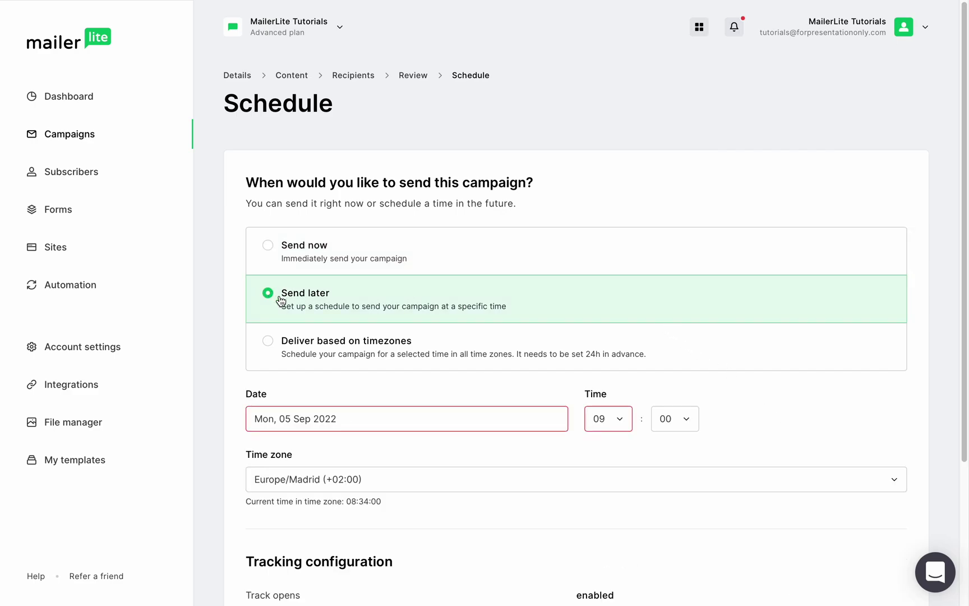
click(434, 424)
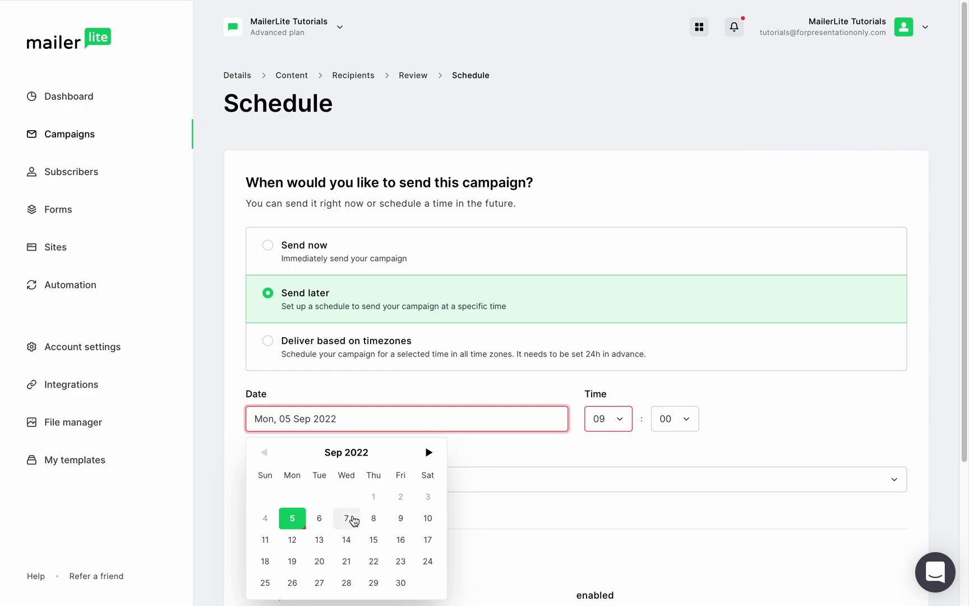
click(522, 453)
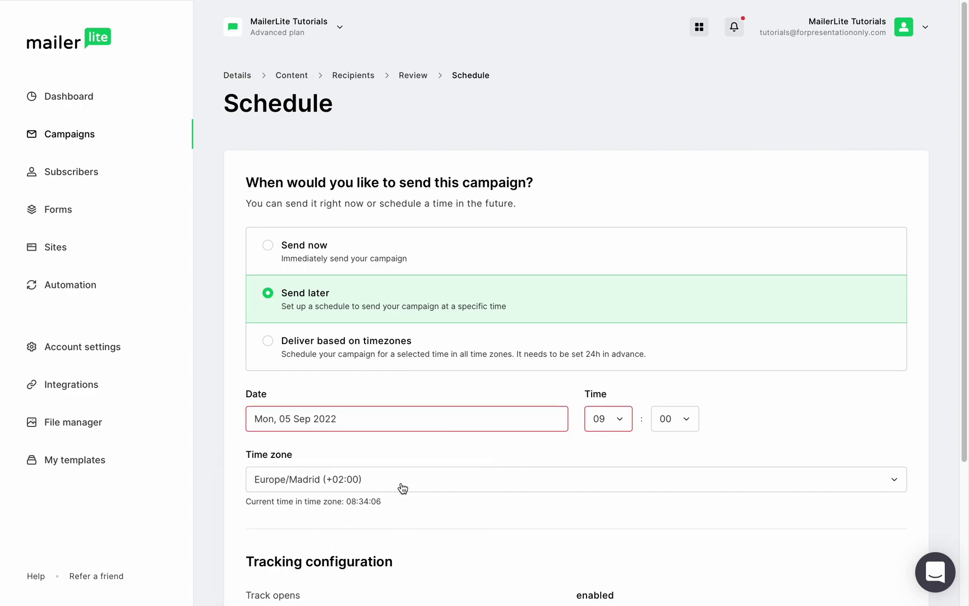
click(271, 344)
click(290, 419)
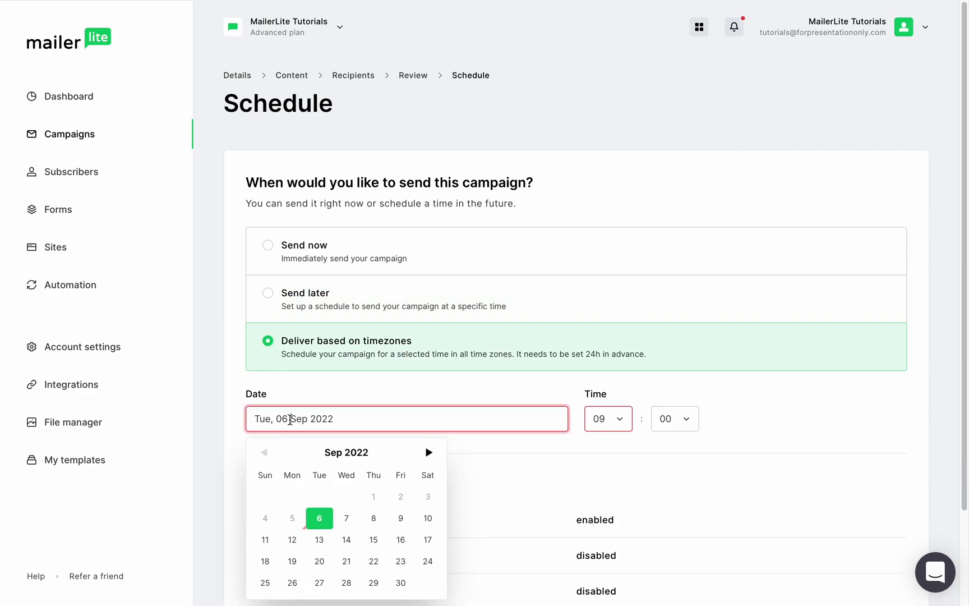
click(290, 541)
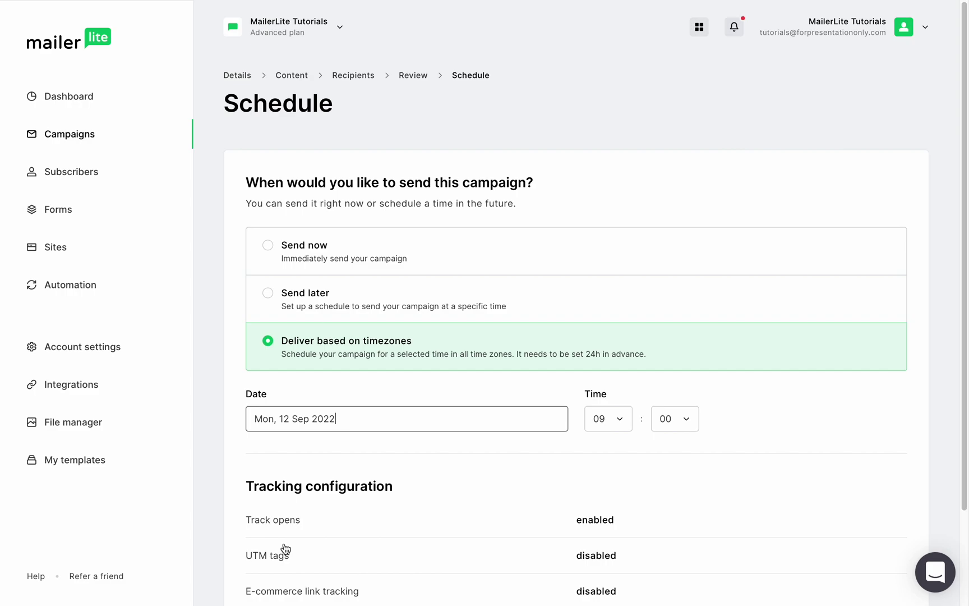
click(596, 421)
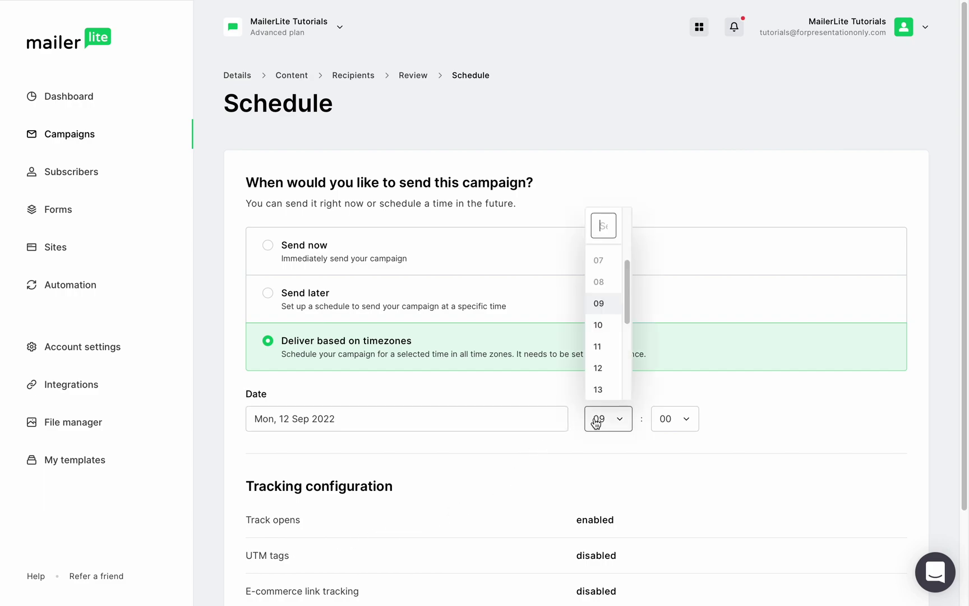
click(597, 367)
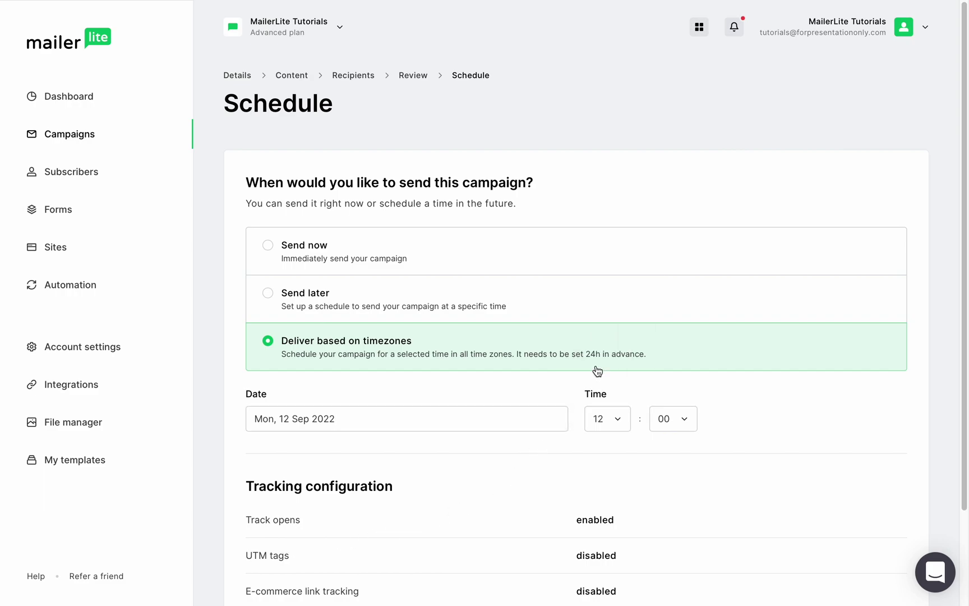
scroll(728, 411, down, 3)
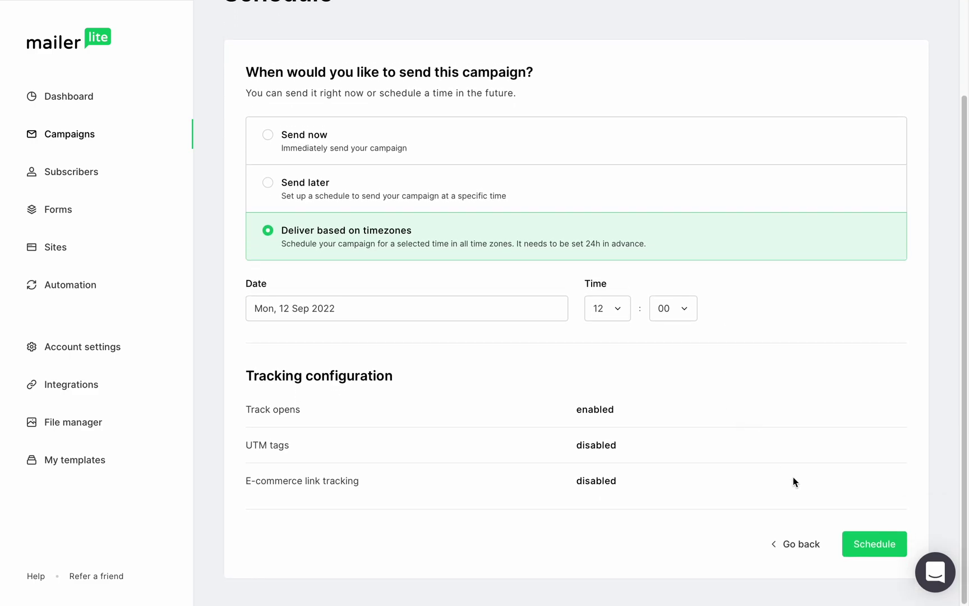
click(854, 538)
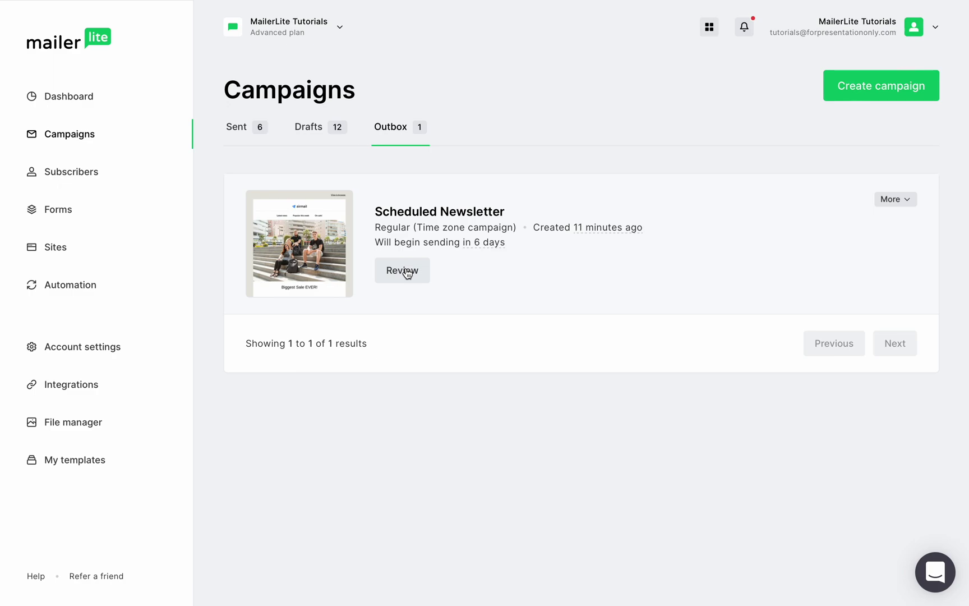
Step: Copy the scheduled 'Scheduled Newsletter' campaign to drafts from the Outbox
click(903, 205)
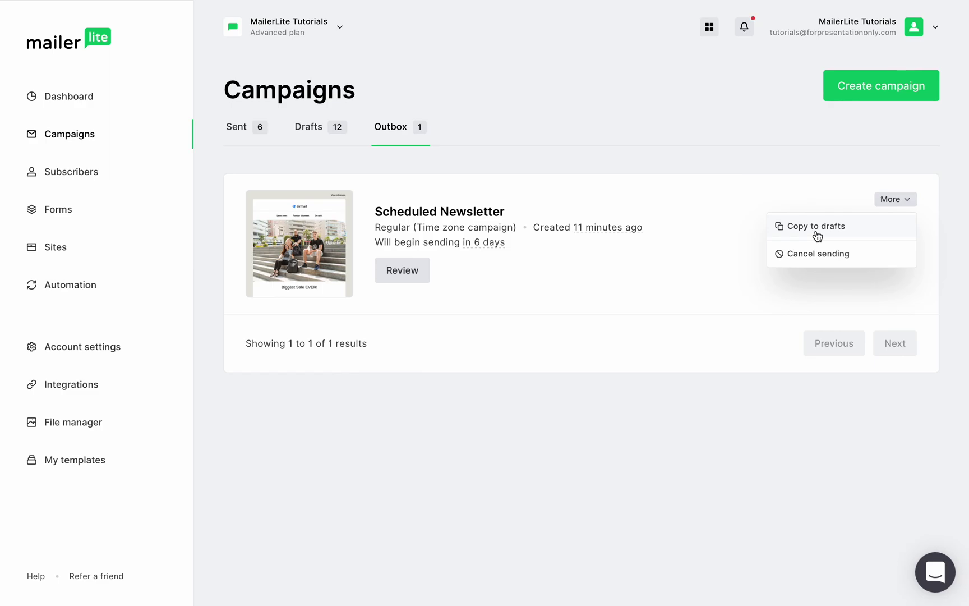
click(816, 227)
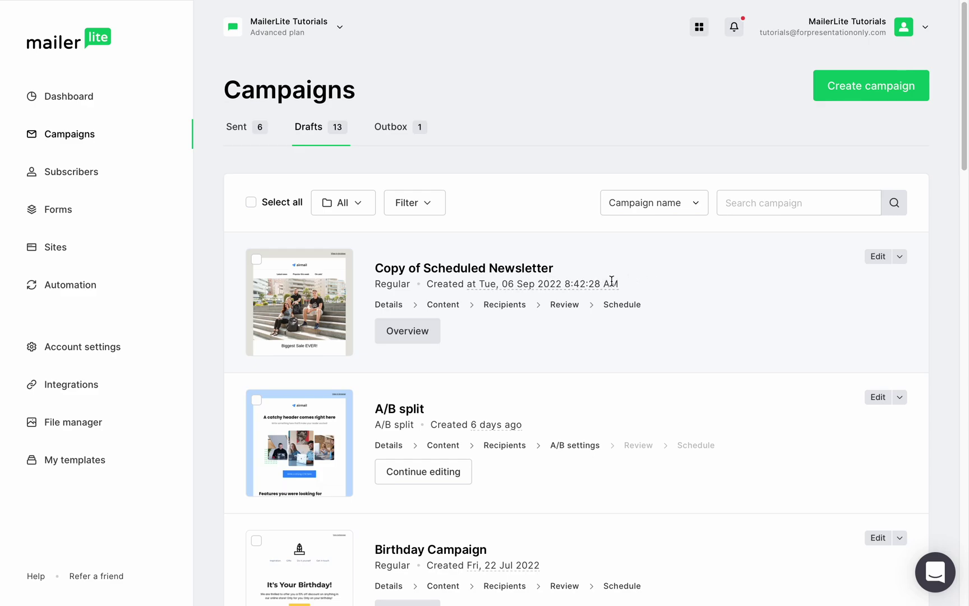
Step: Rename the copy 'Scheduled Newsletter Demo' and extend the subject with 'It's gonna be HUGE!'
click(878, 256)
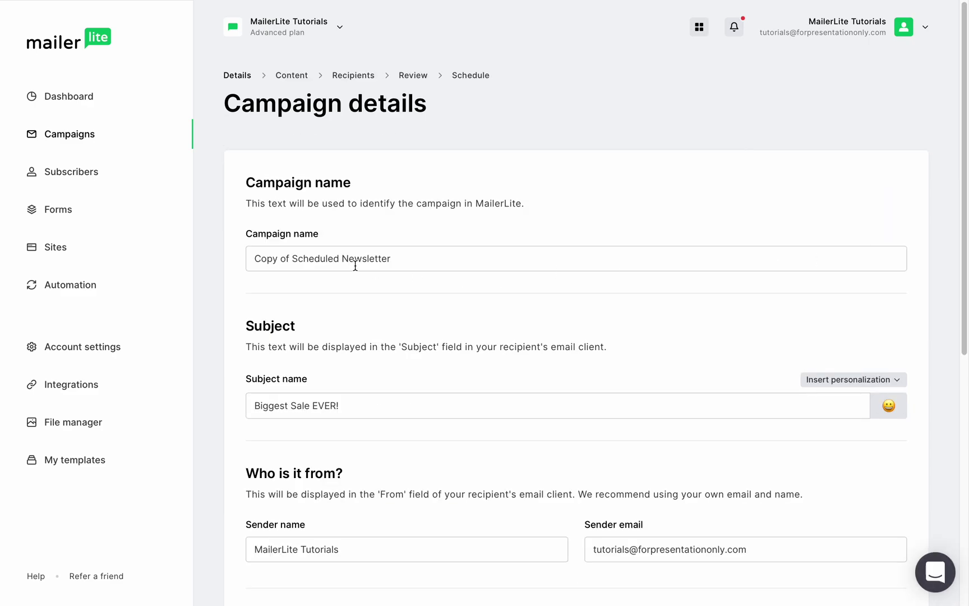
drag(293, 257, 241, 258)
key(BackSpace)
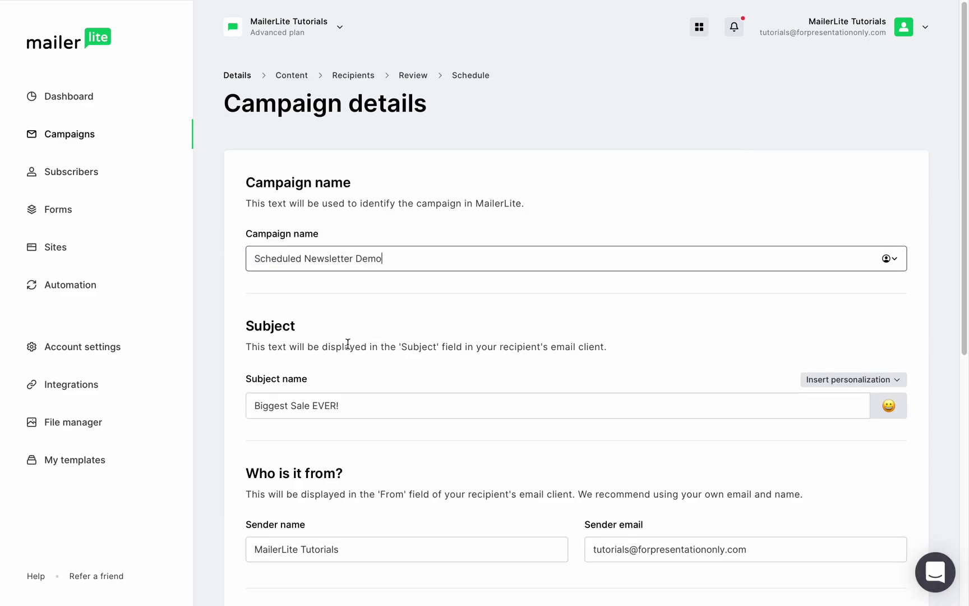
click(342, 403)
text(It's gonna be HUGE!)
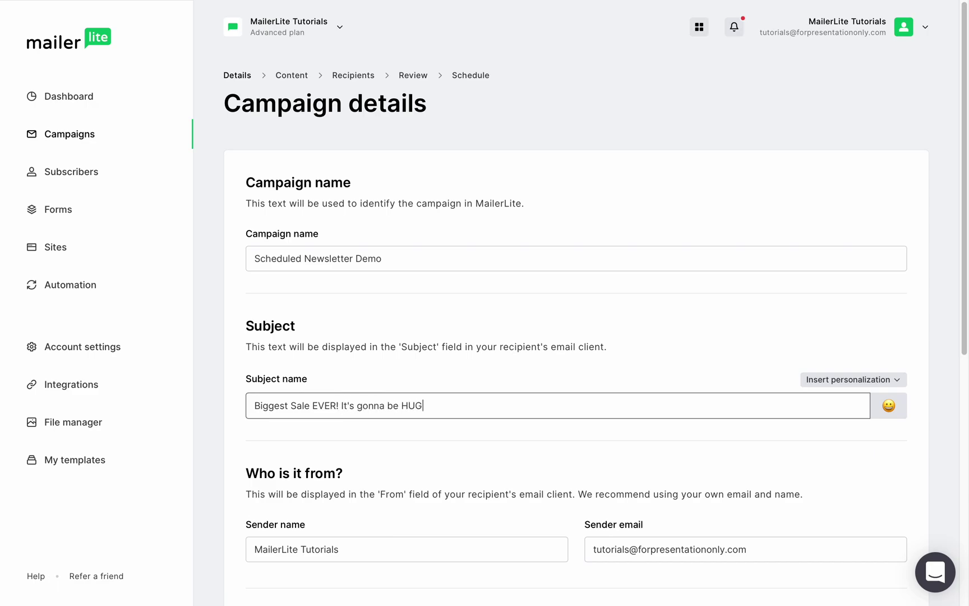
scroll(342, 403, down, 4)
click(858, 541)
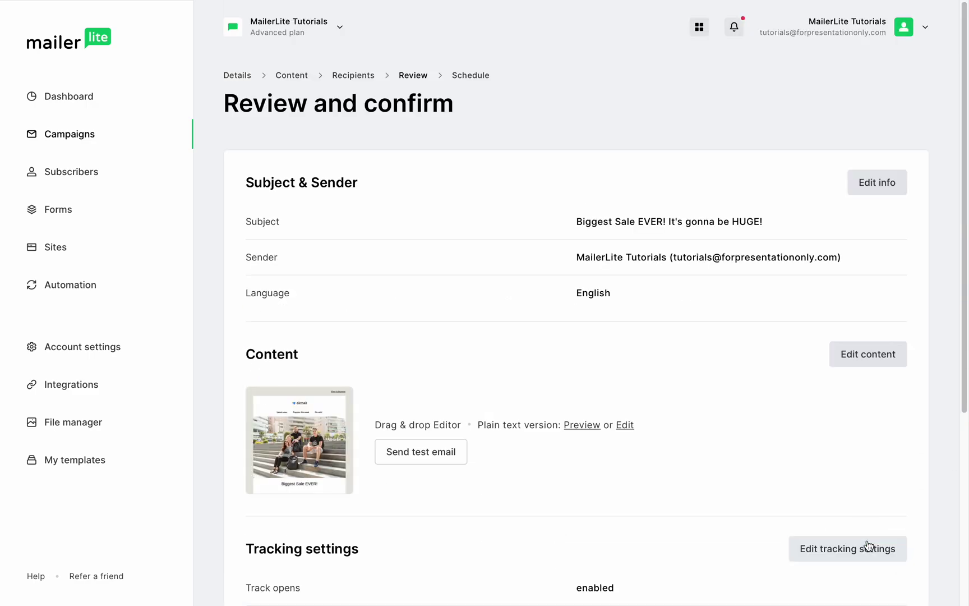
Step: Change the title heading to 'Tomorrow! Don't Miss Our Biggest Sale EVER!' and save
scroll(862, 224, down, 5)
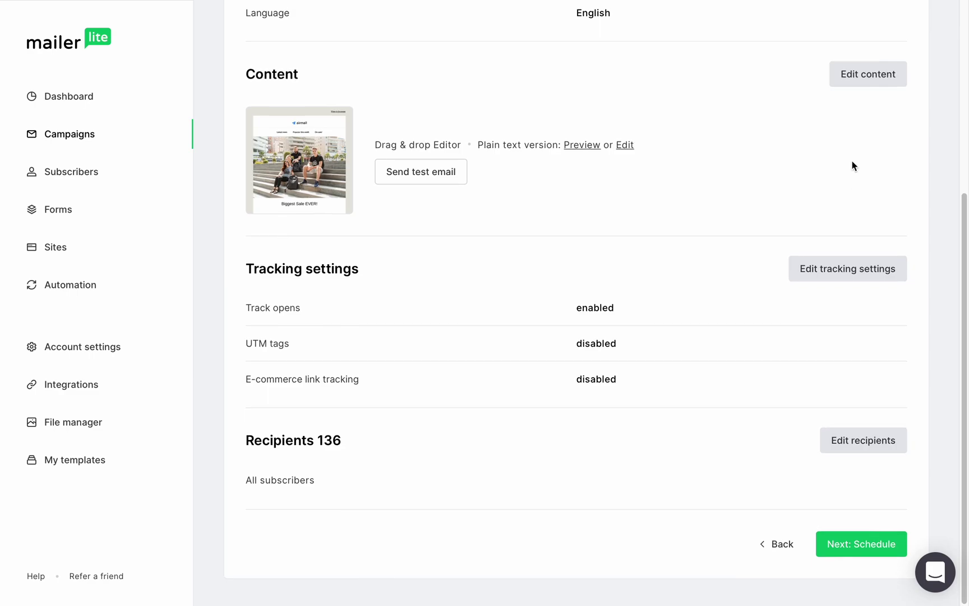
click(850, 73)
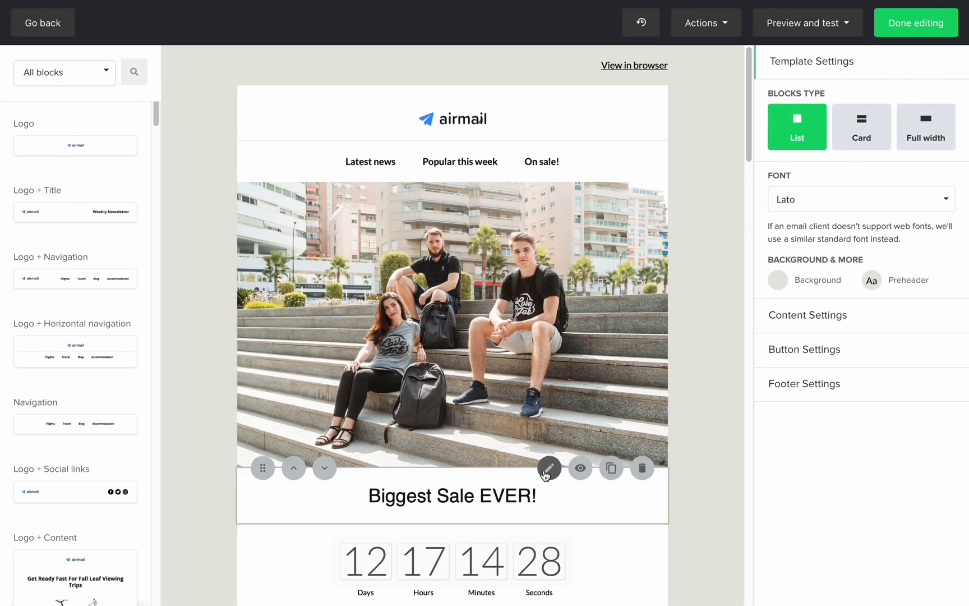
click(545, 472)
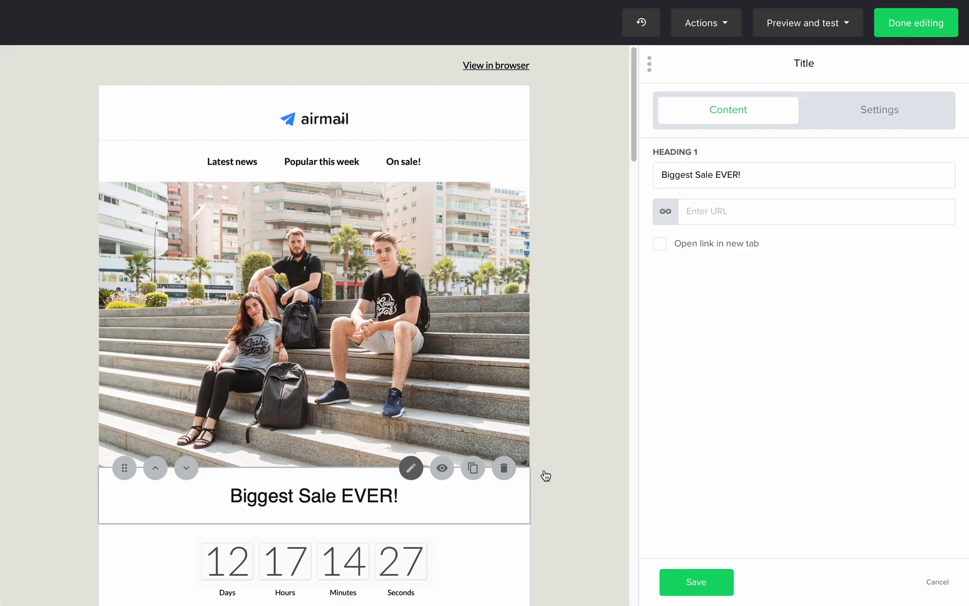
click(661, 175)
text(Tomorrow! Don't Miss)
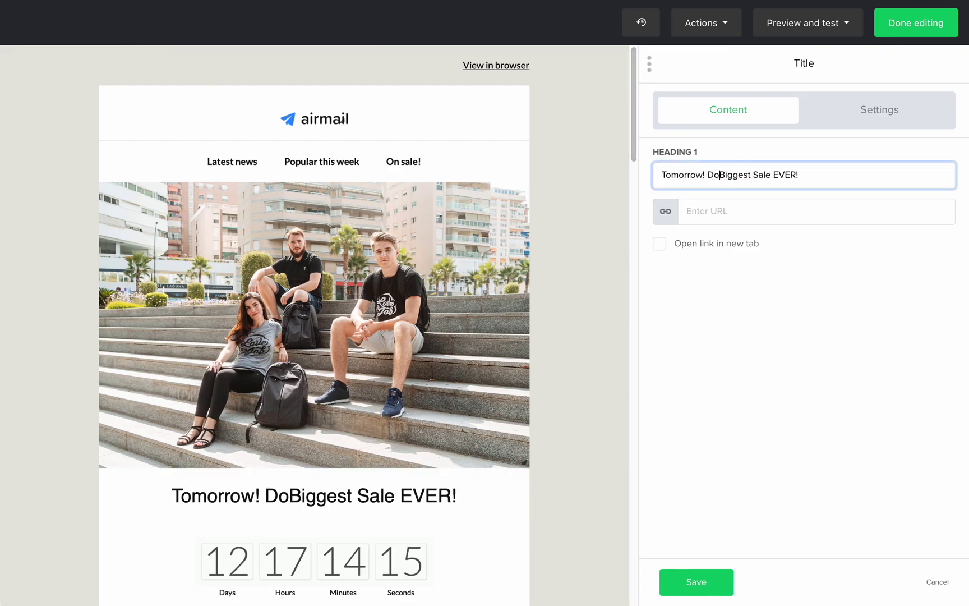
text( Our)
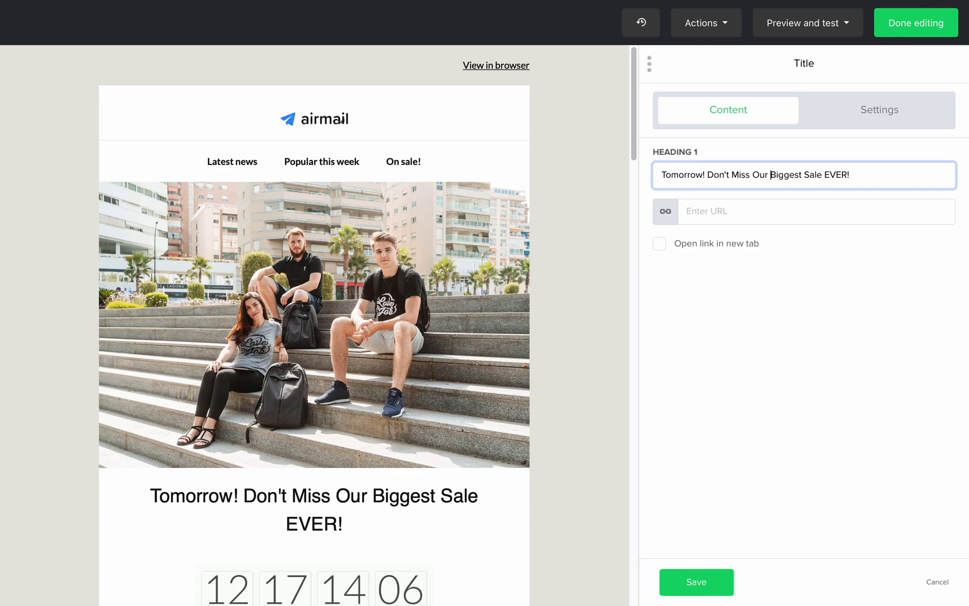
click(700, 580)
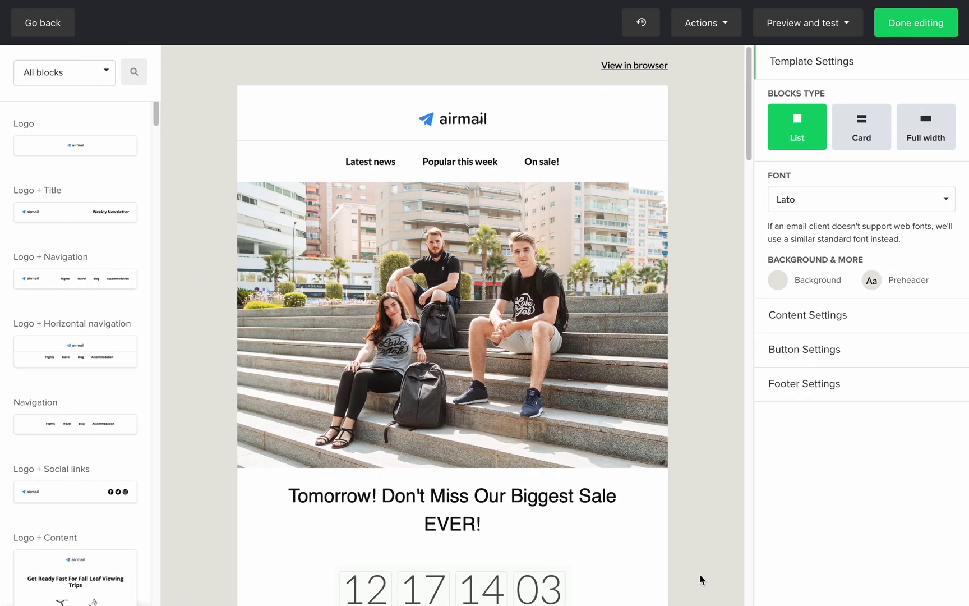
Step: Schedule the demo copy for timezone-based delivery on Sun, 18 Sep 2022 at 12:00
click(903, 20)
scroll(837, 291, down, 5)
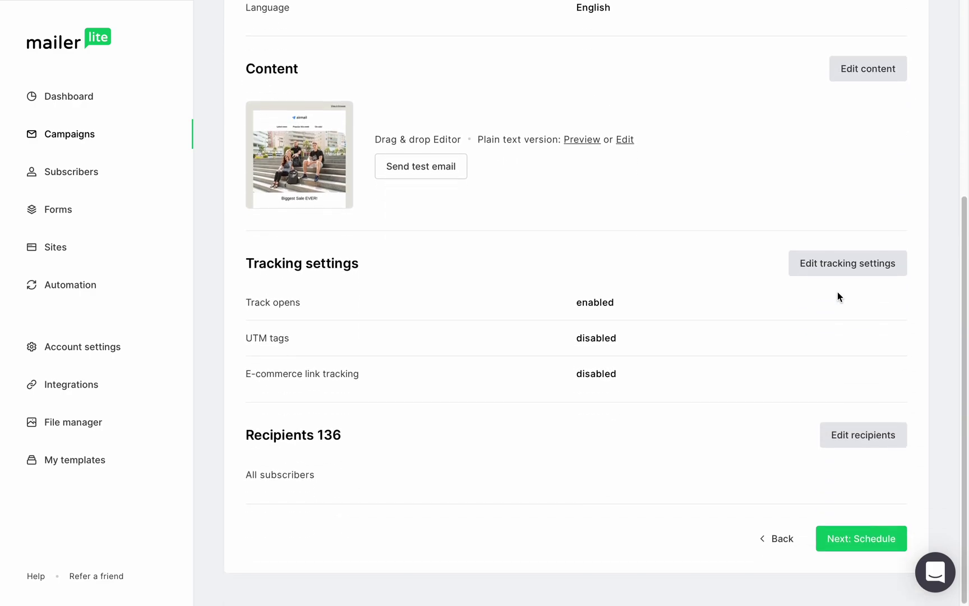
click(824, 543)
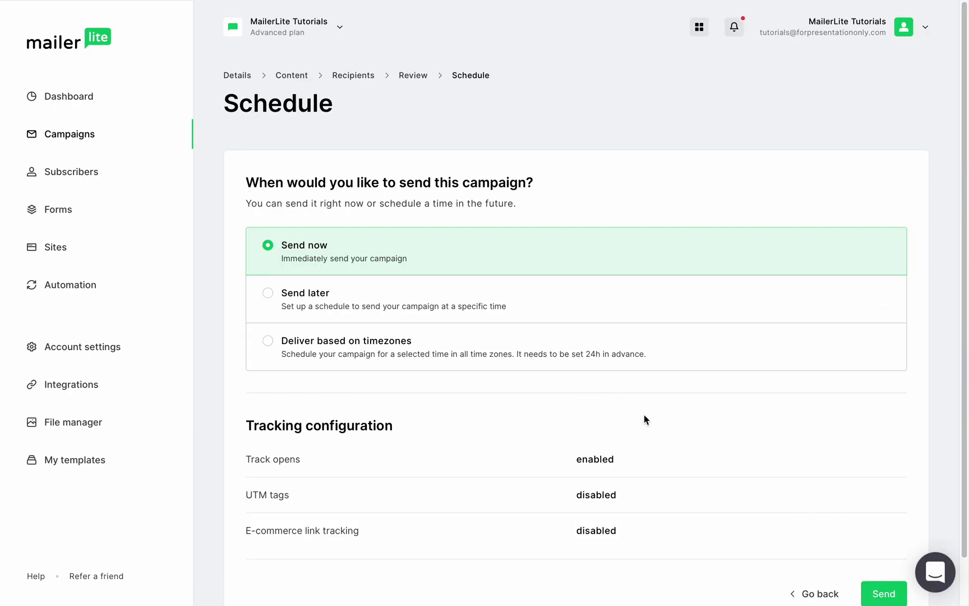
click(521, 345)
click(446, 416)
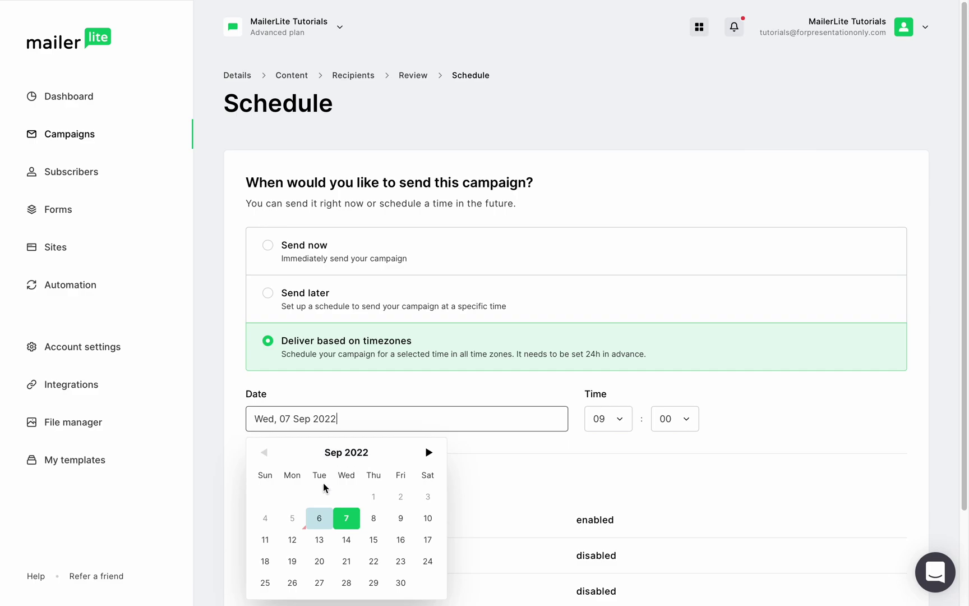
click(265, 560)
click(608, 419)
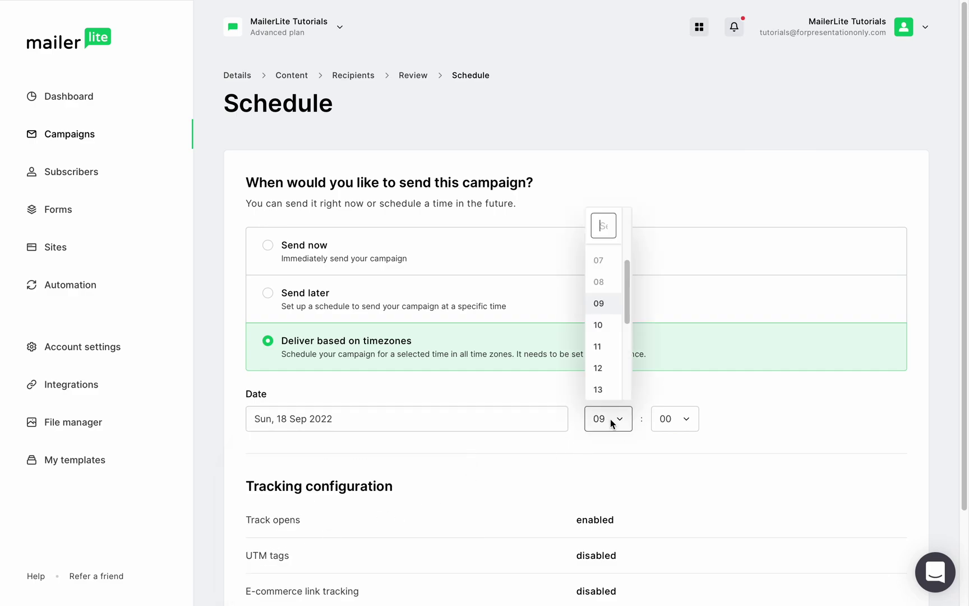
click(603, 375)
scroll(545, 456, down, 3)
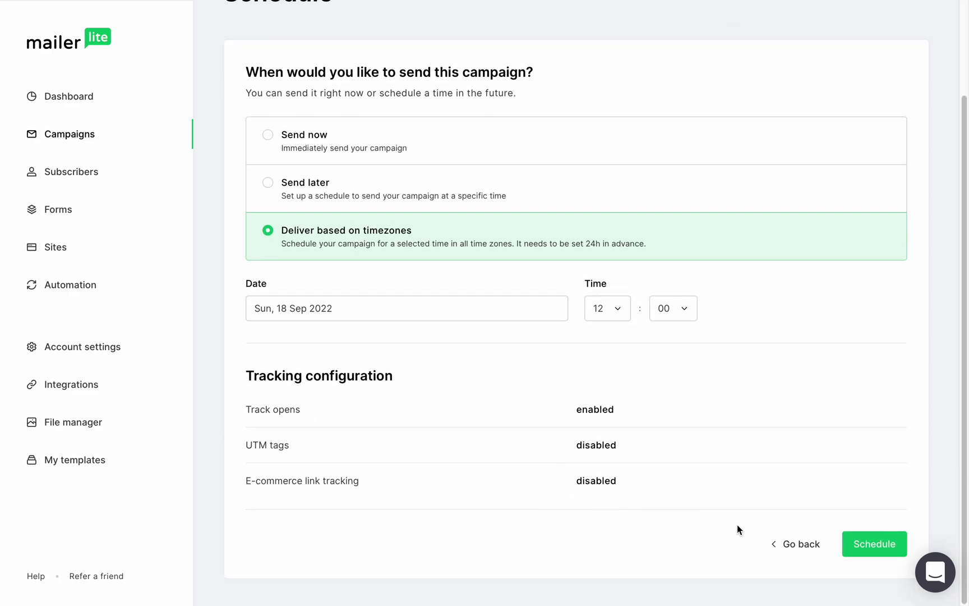
click(871, 541)
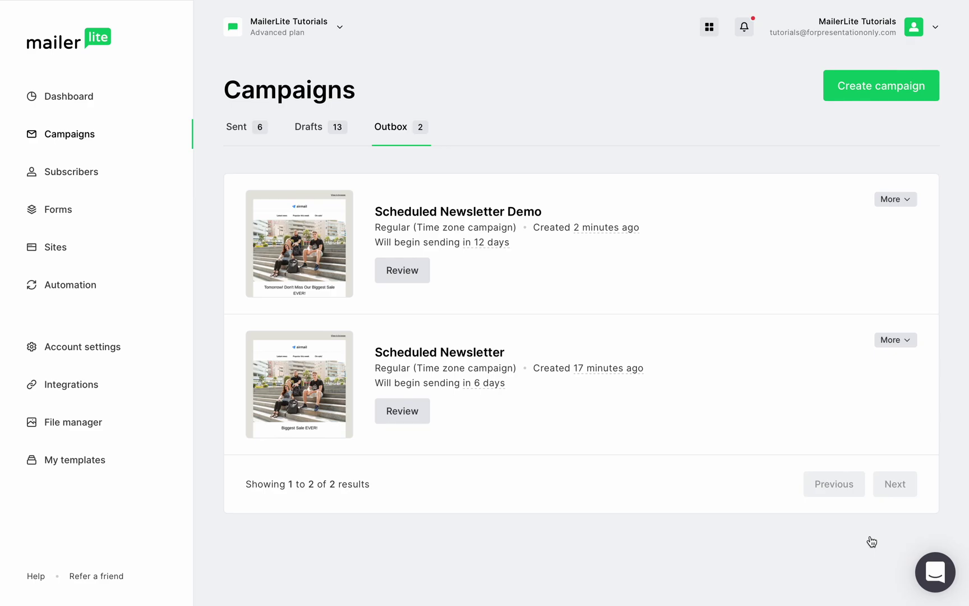
Step: Create a new automation named 'Schedule a Delay'
click(83, 287)
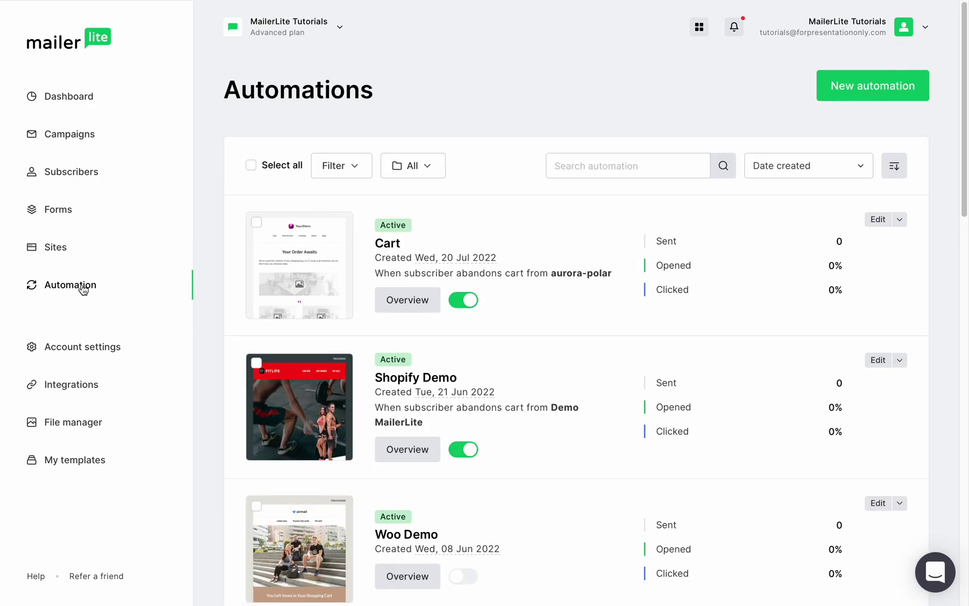
click(830, 90)
text(Schedule)
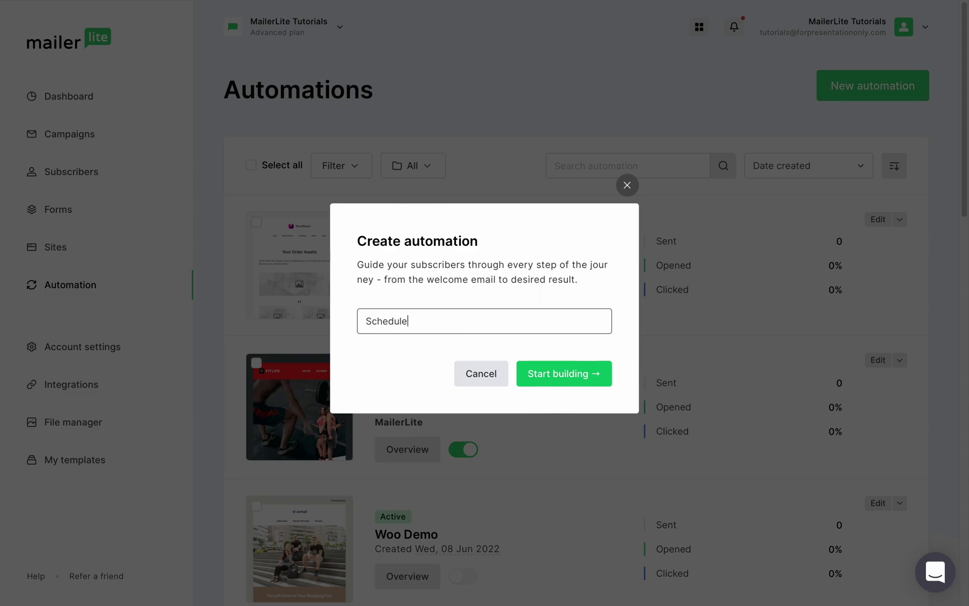
text( a Delay)
click(565, 377)
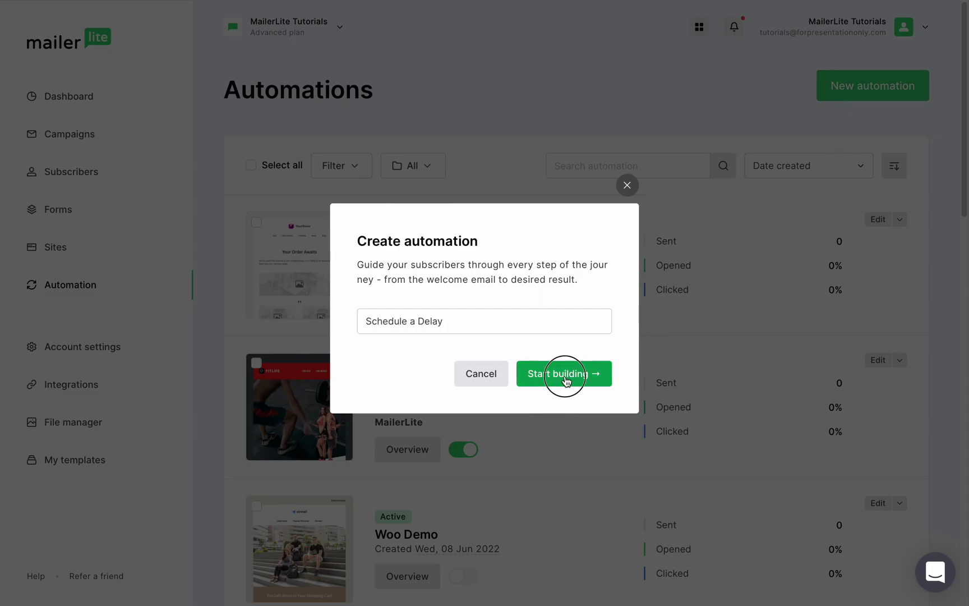
Step: Set the trigger to completing the Food Is Good form and save it
click(777, 240)
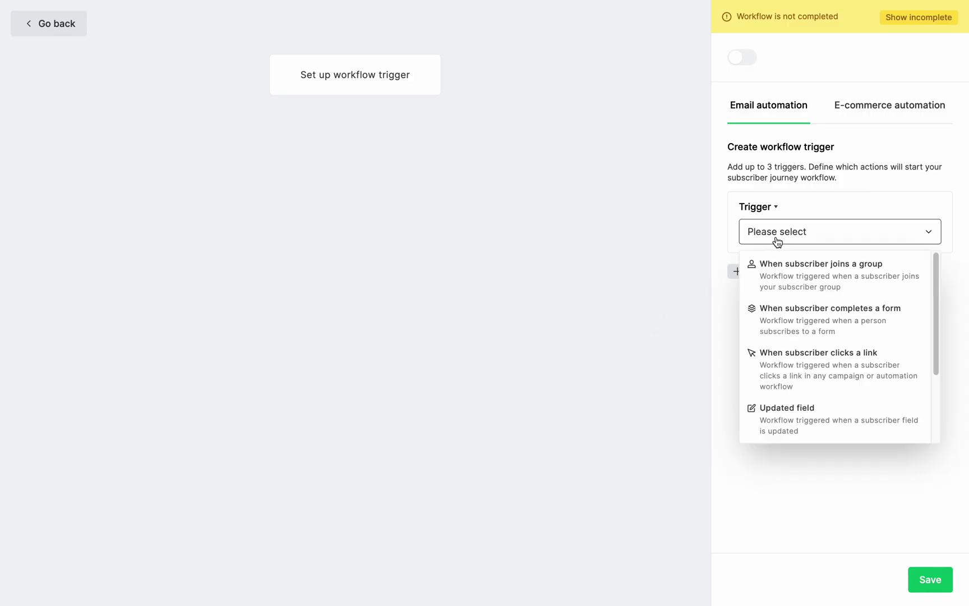
click(793, 306)
click(797, 284)
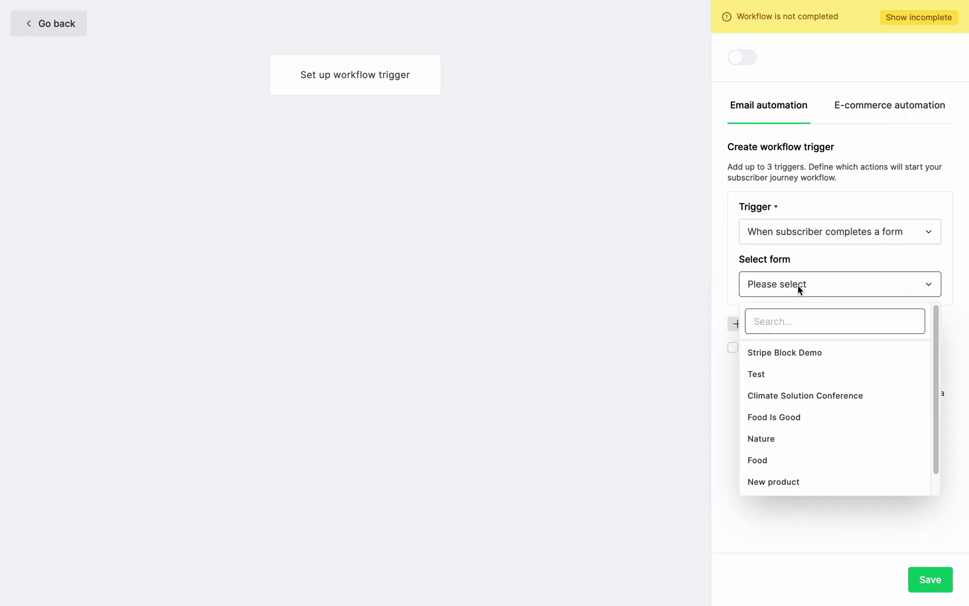
click(770, 415)
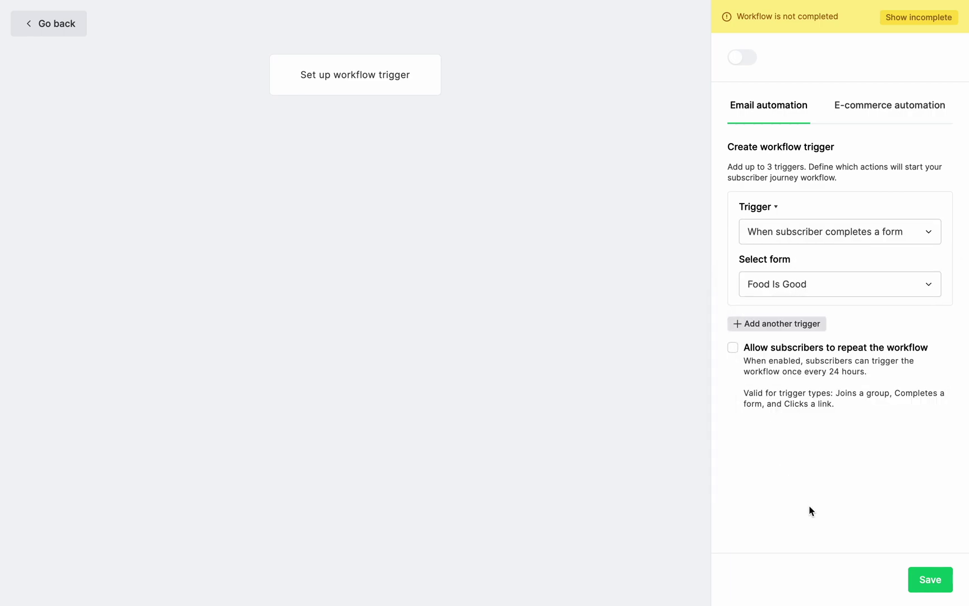
click(914, 579)
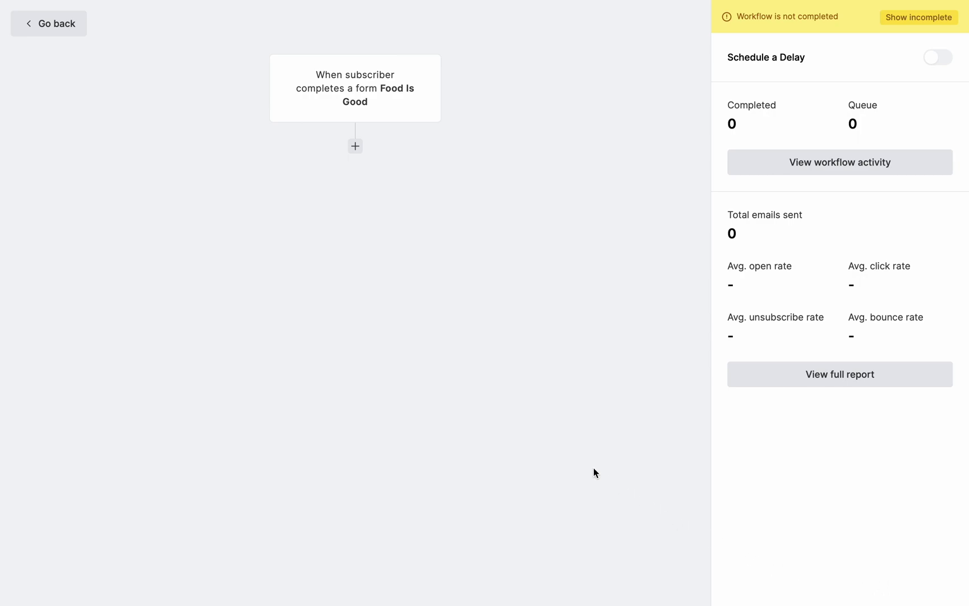
Step: Add an email step after the trigger named 'First Email Demo' with subject 'Delay'
click(351, 148)
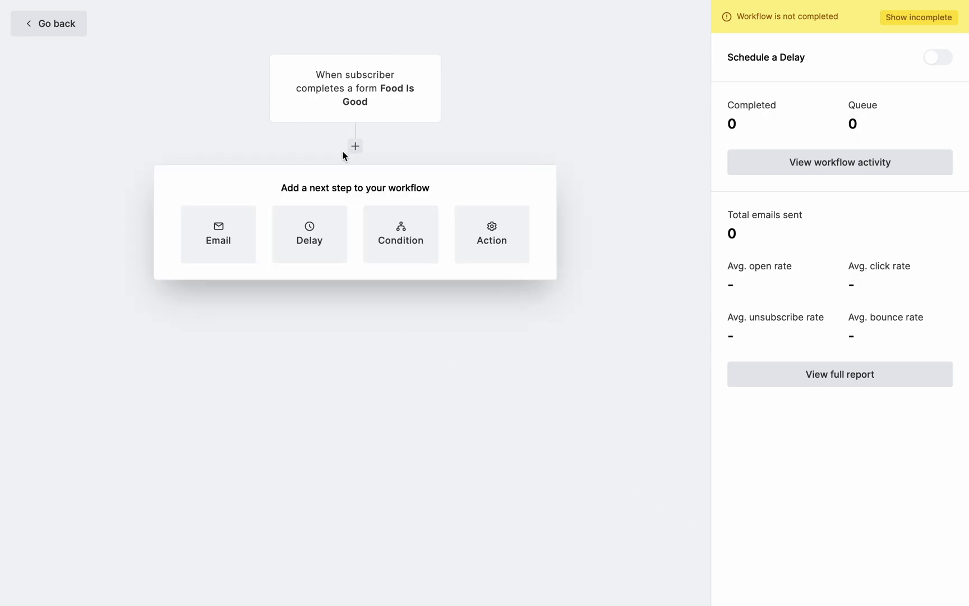
click(220, 230)
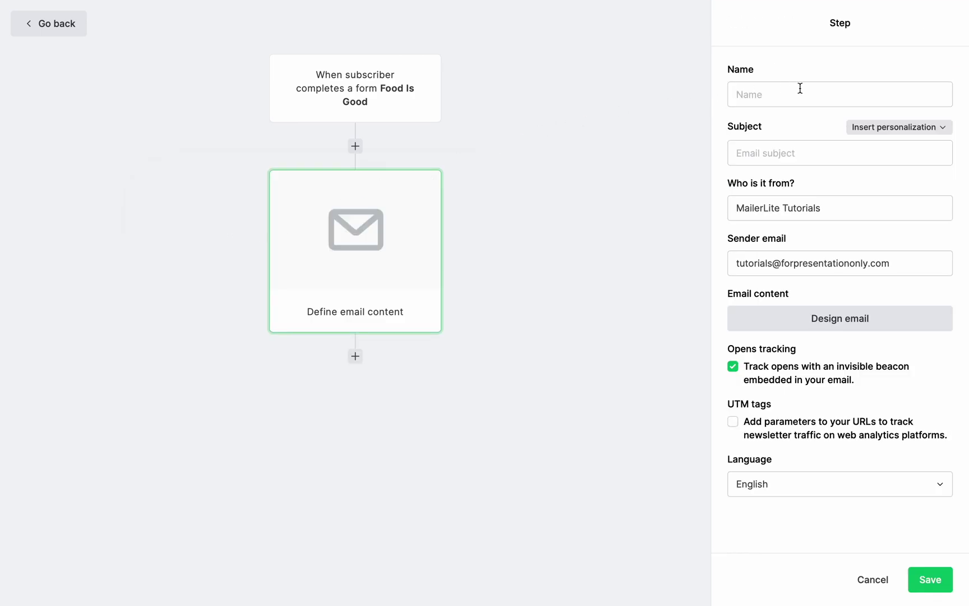
click(819, 88)
text(First Em)
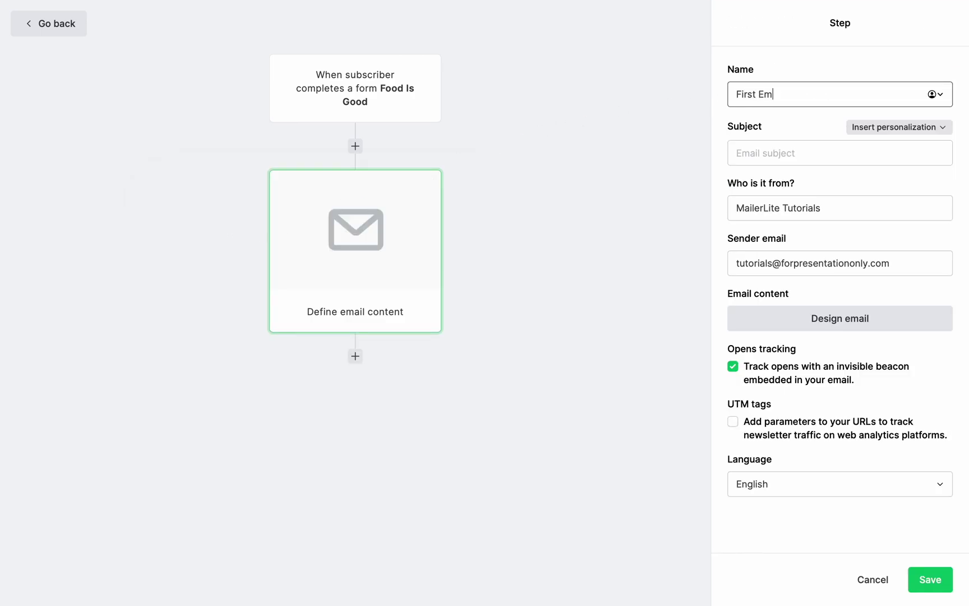
text(ail Demo)
click(813, 148)
text(Delay)
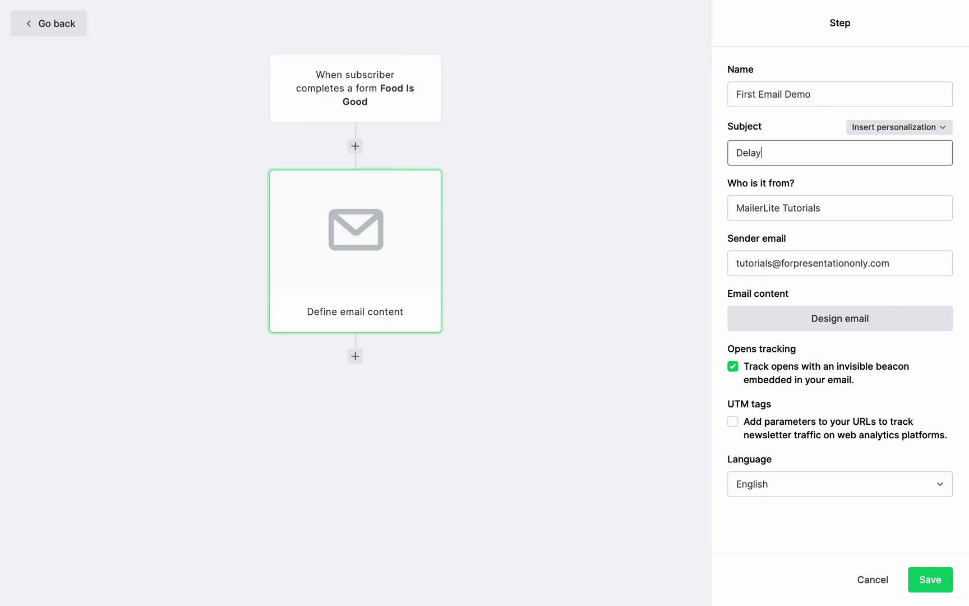
Step: Use the Biggest Sale EVER! draft from recent draft emails as its content
click(850, 328)
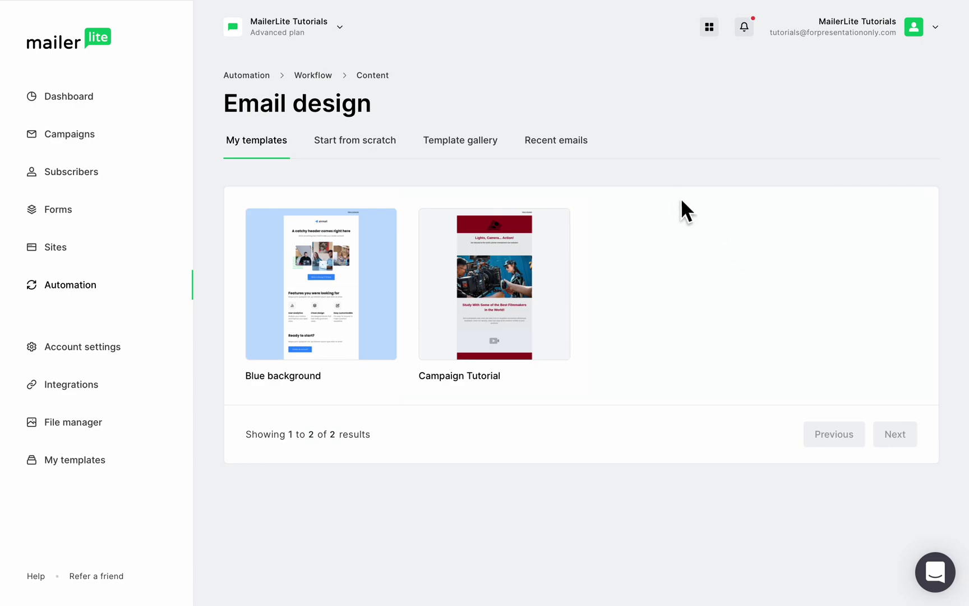
click(585, 140)
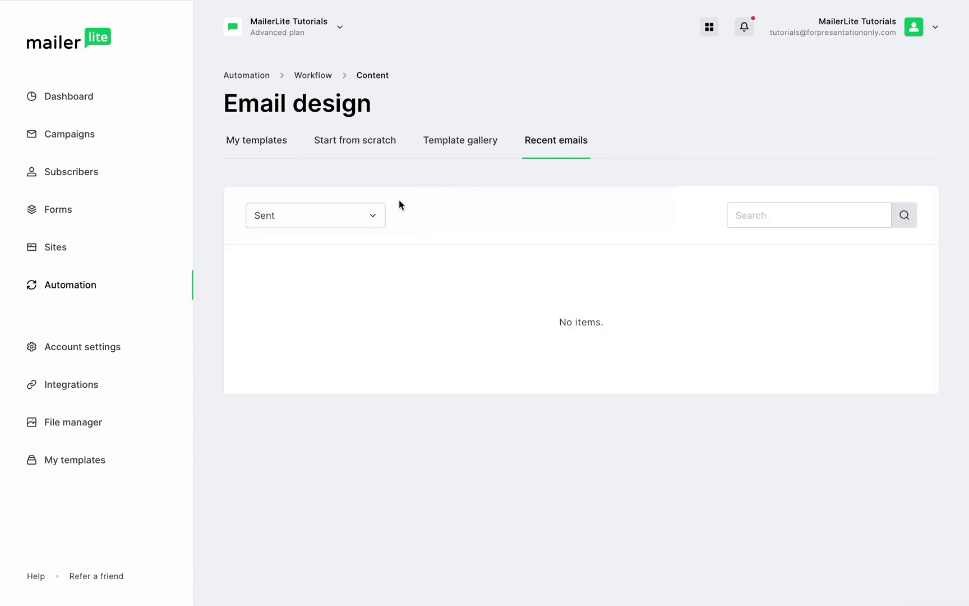
click(367, 216)
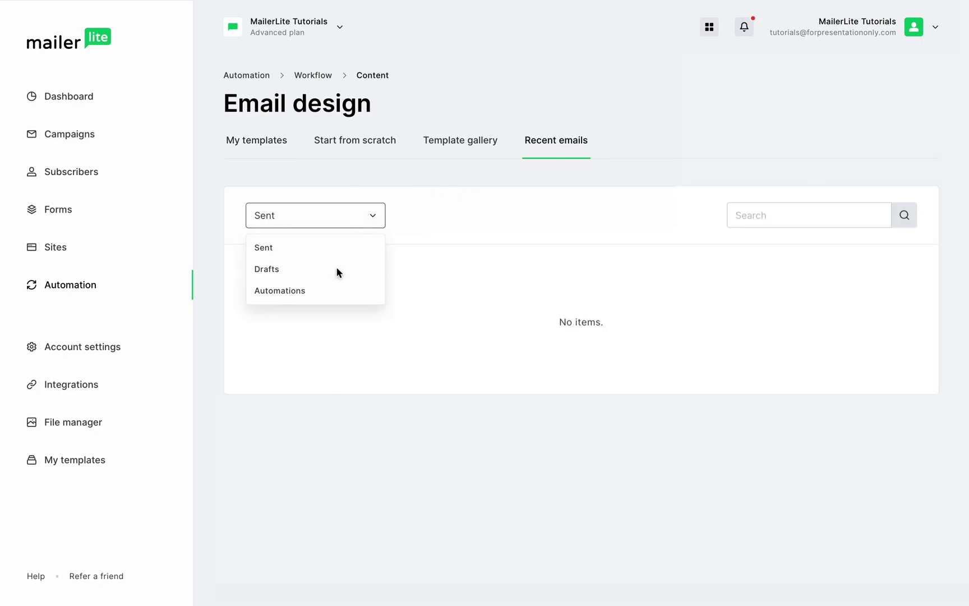
click(266, 270)
mouse_move(335, 273)
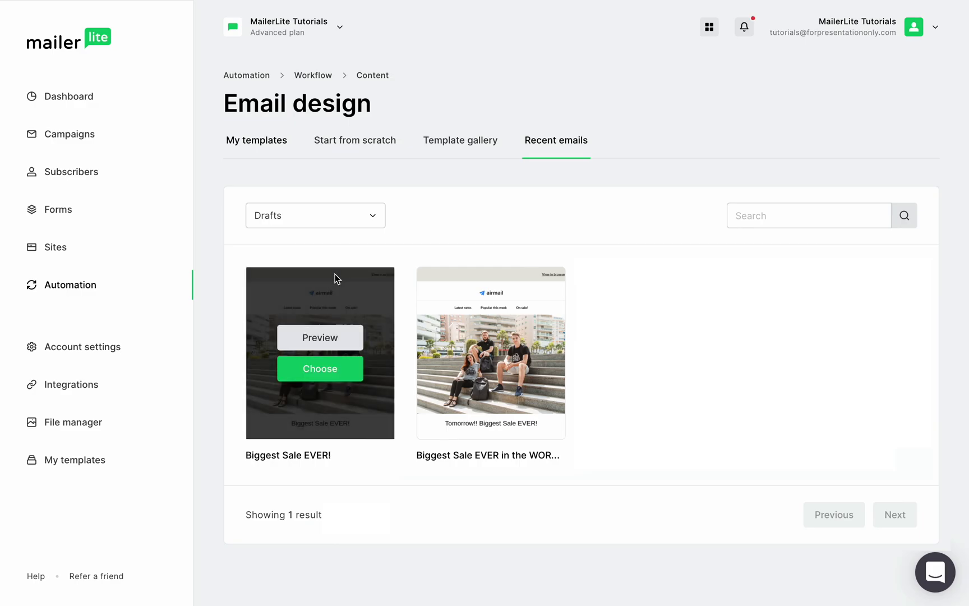
click(323, 369)
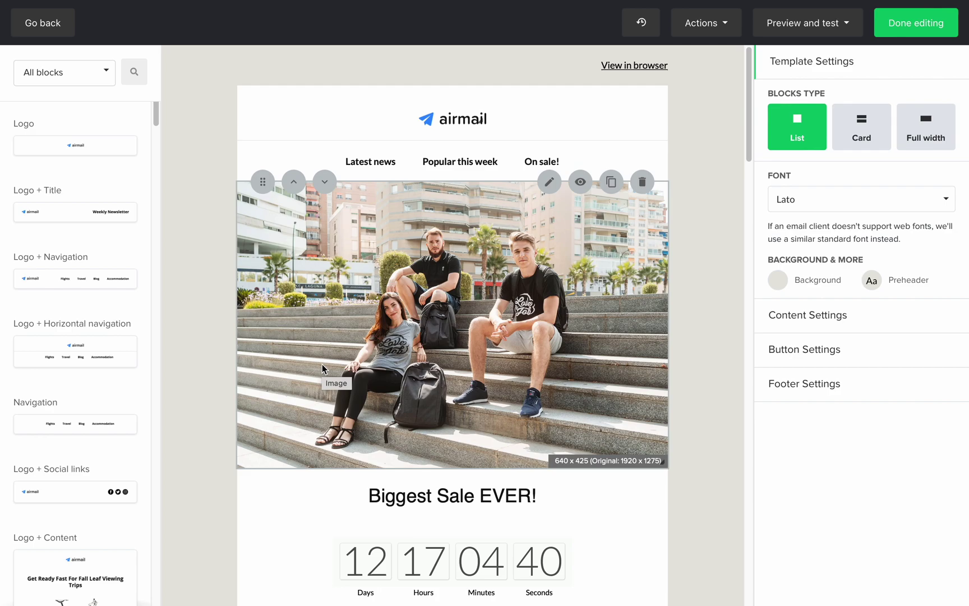
Step: Return to the workflow and add a 7-day wait after First Email Demo
click(891, 28)
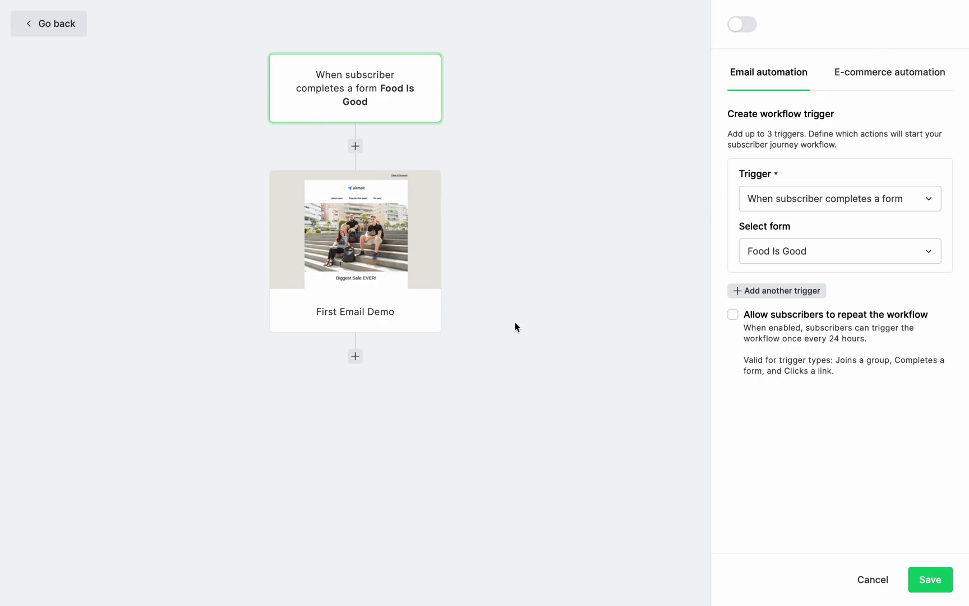
click(355, 355)
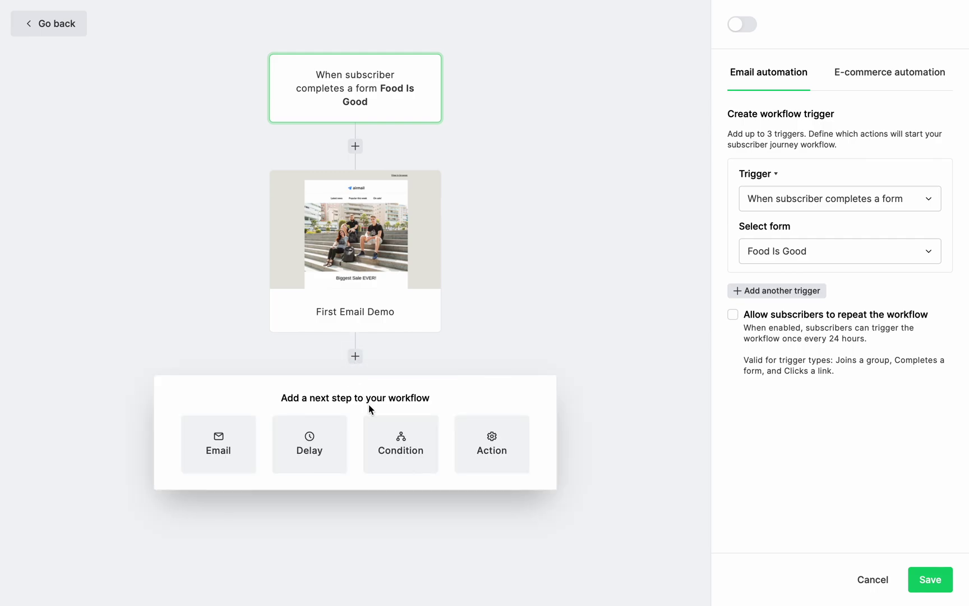
click(334, 429)
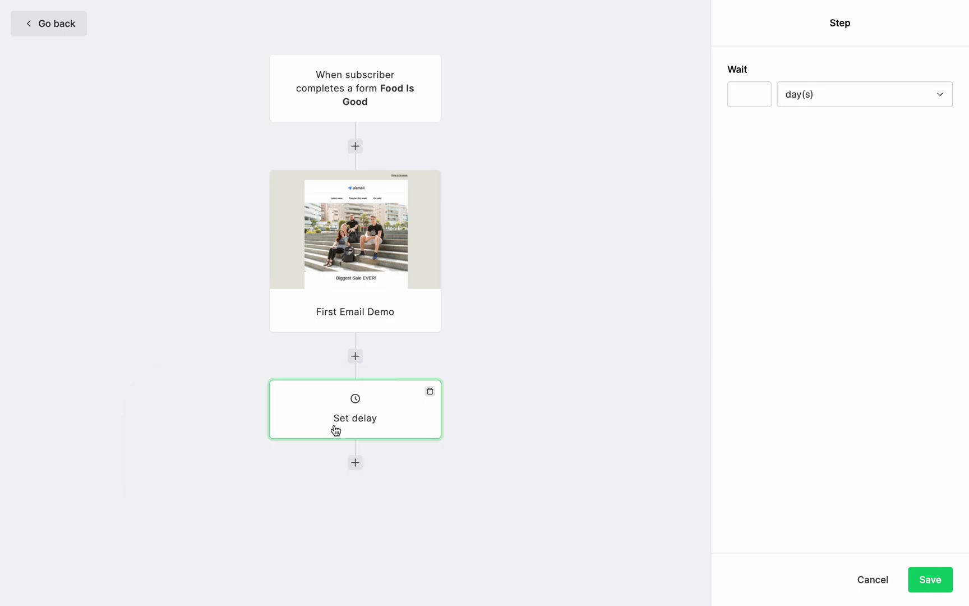
click(752, 94)
text(7)
click(914, 579)
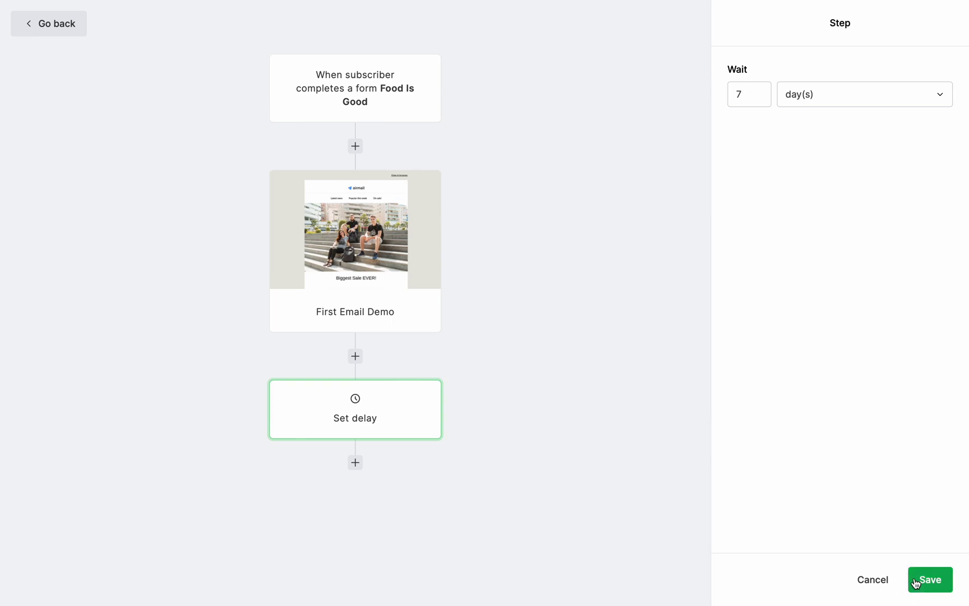
click(355, 465)
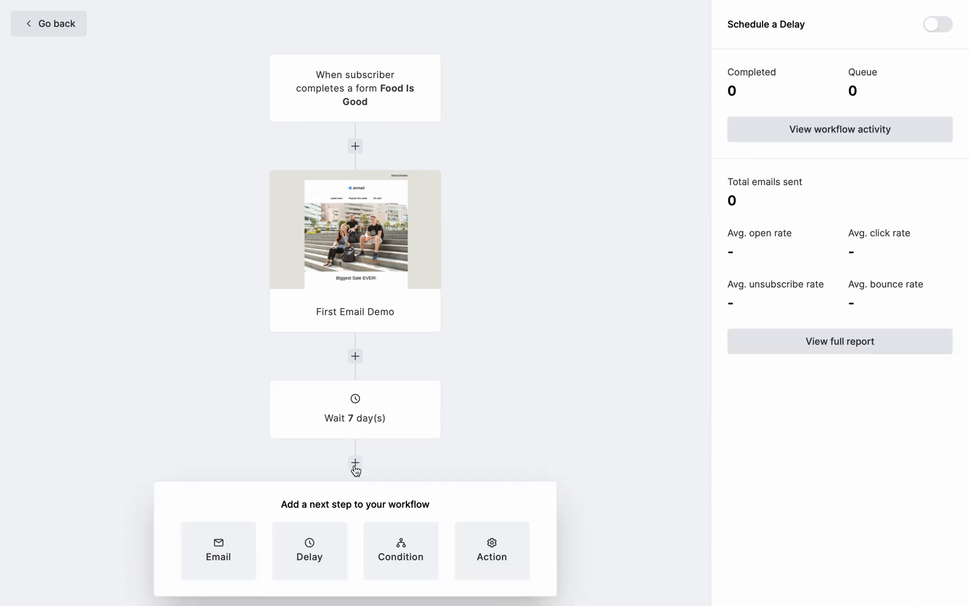
Step: Add a second email step named 'Delay Demo' with subject 'Biggest Sale'
click(230, 540)
click(791, 101)
text(Dela)
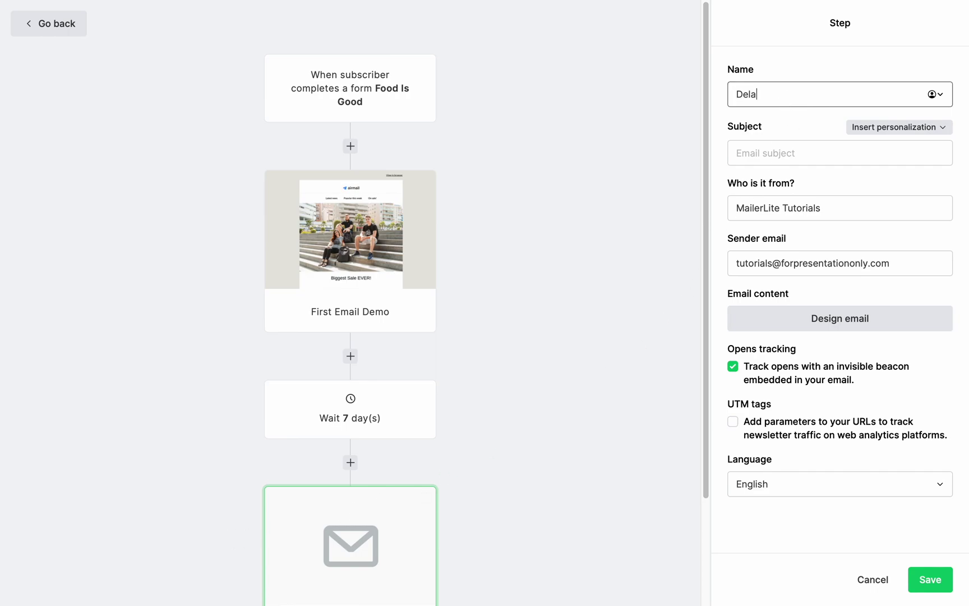
text(y Demo)
click(787, 150)
text(Biggest Sale)
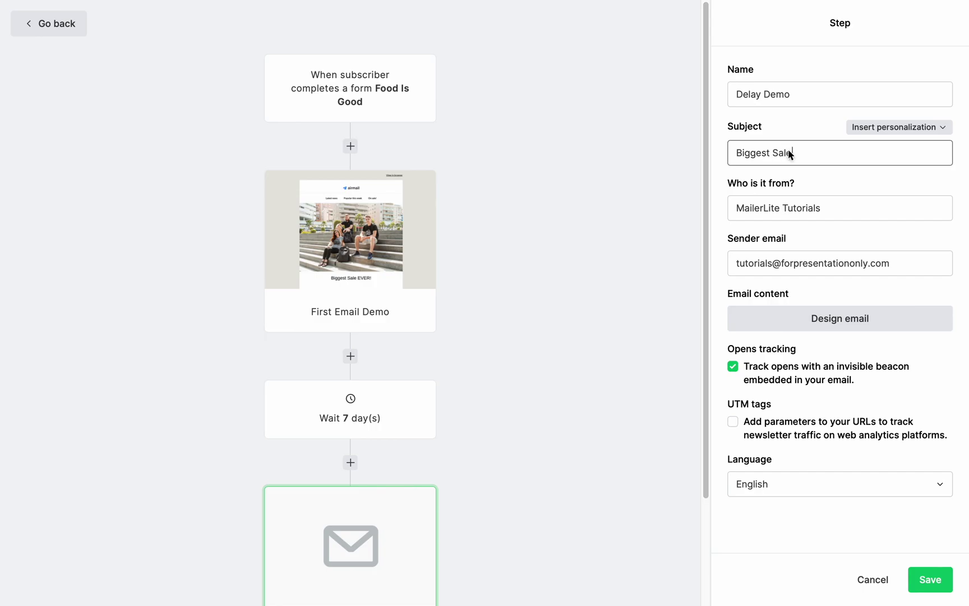
Step: Build it from the Tomorrow!! Biggest Sale EVER! draft and return to the workflow
click(860, 322)
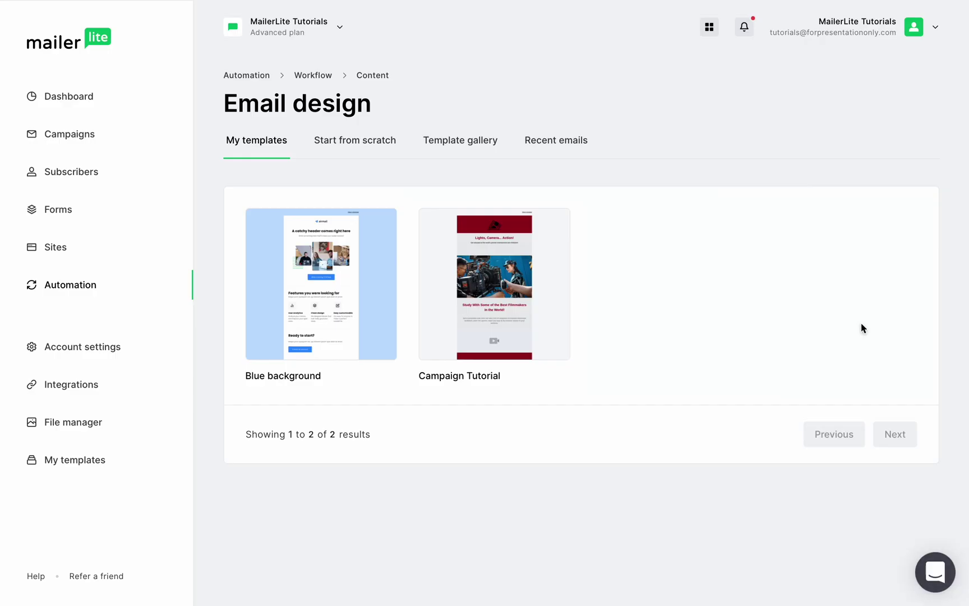
click(569, 147)
click(369, 217)
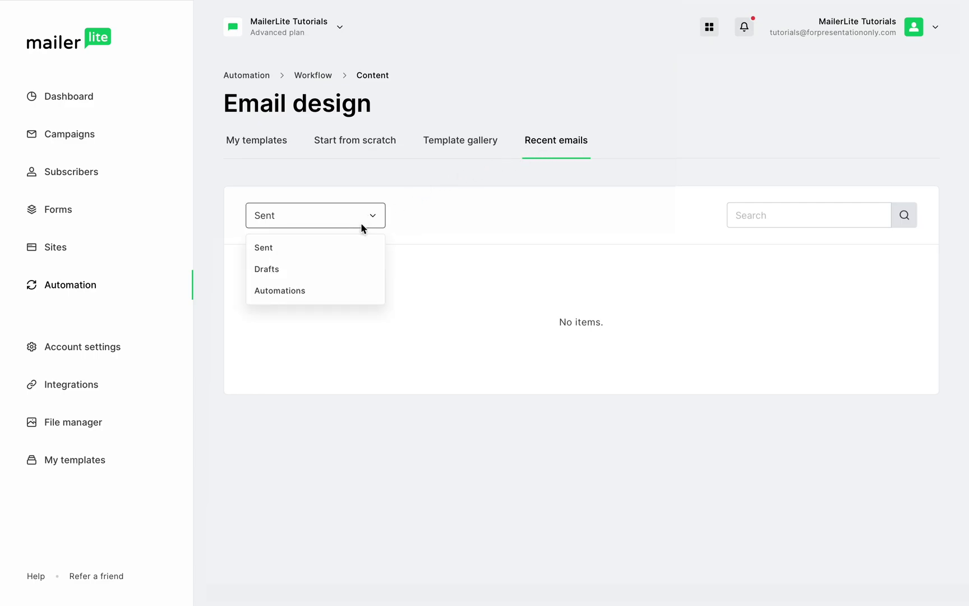
click(336, 268)
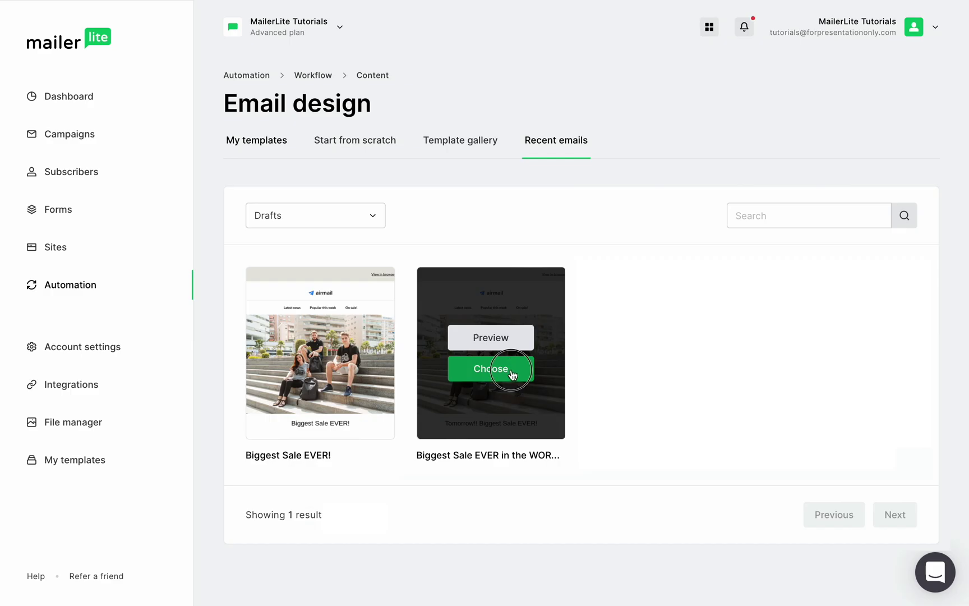
click(511, 369)
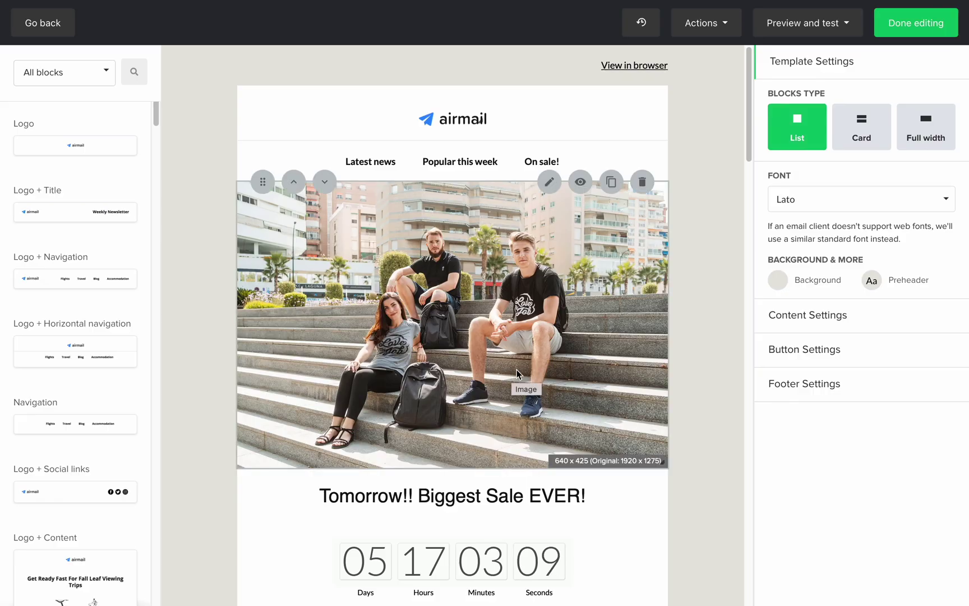
click(914, 20)
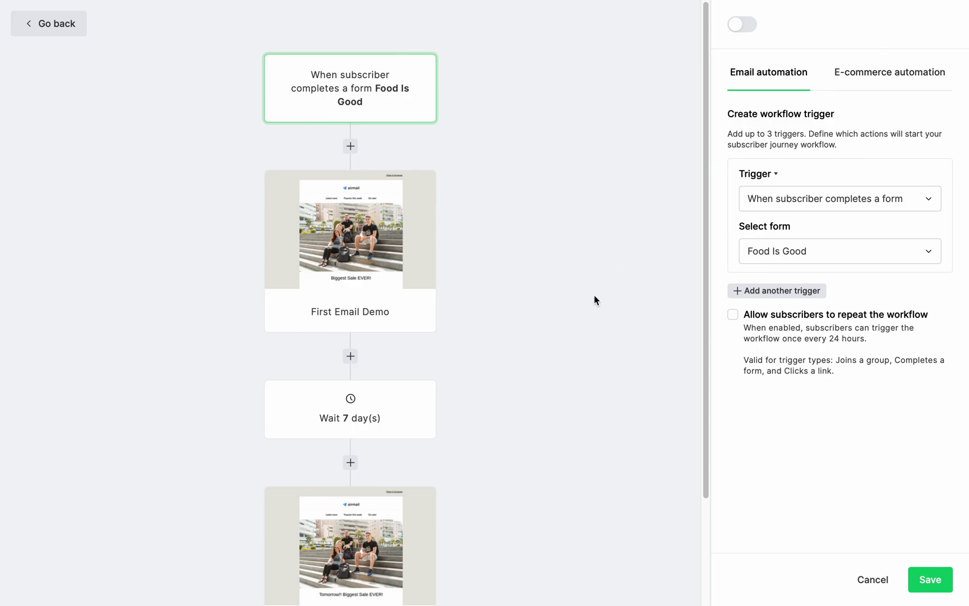
scroll(594, 296, down, 3)
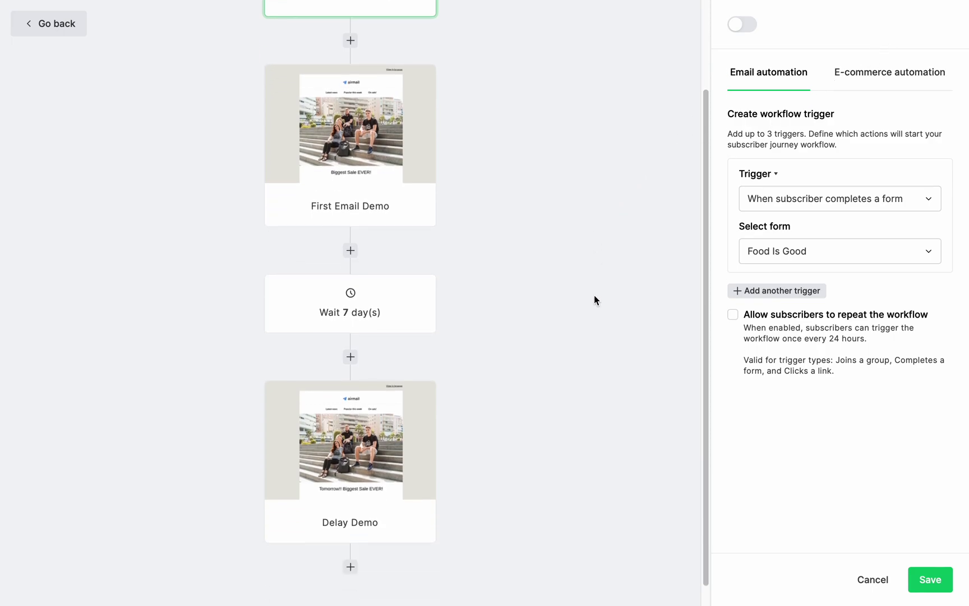